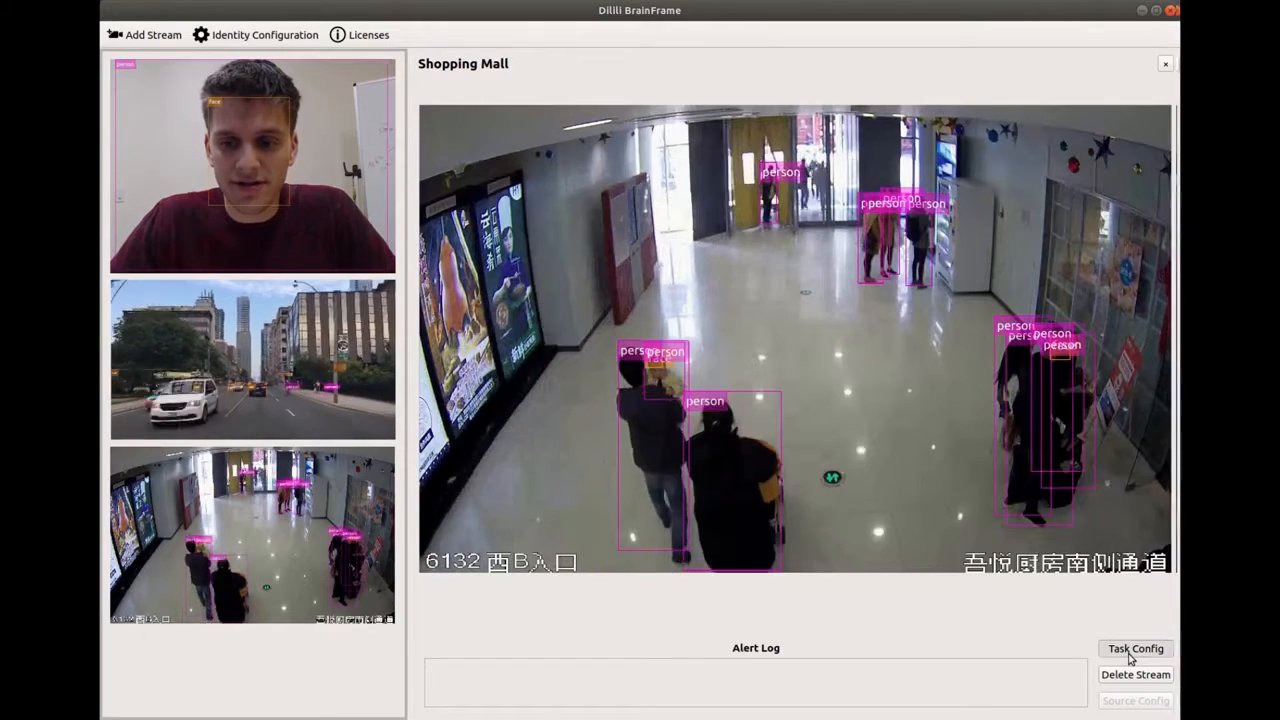
Open the task configuration for the Shopping Mall stream and enlarge its window for a bigger video preview
left_click(1131, 651)
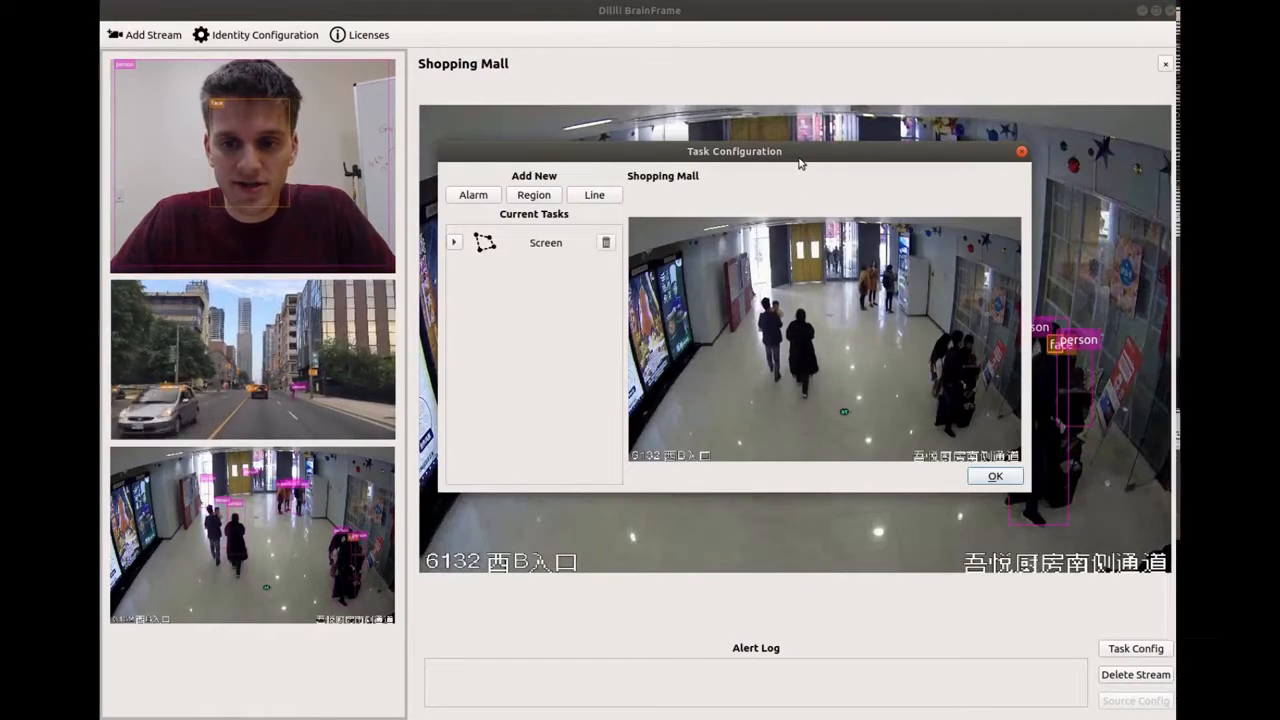
left_click_drag(800, 160, 671, 98)
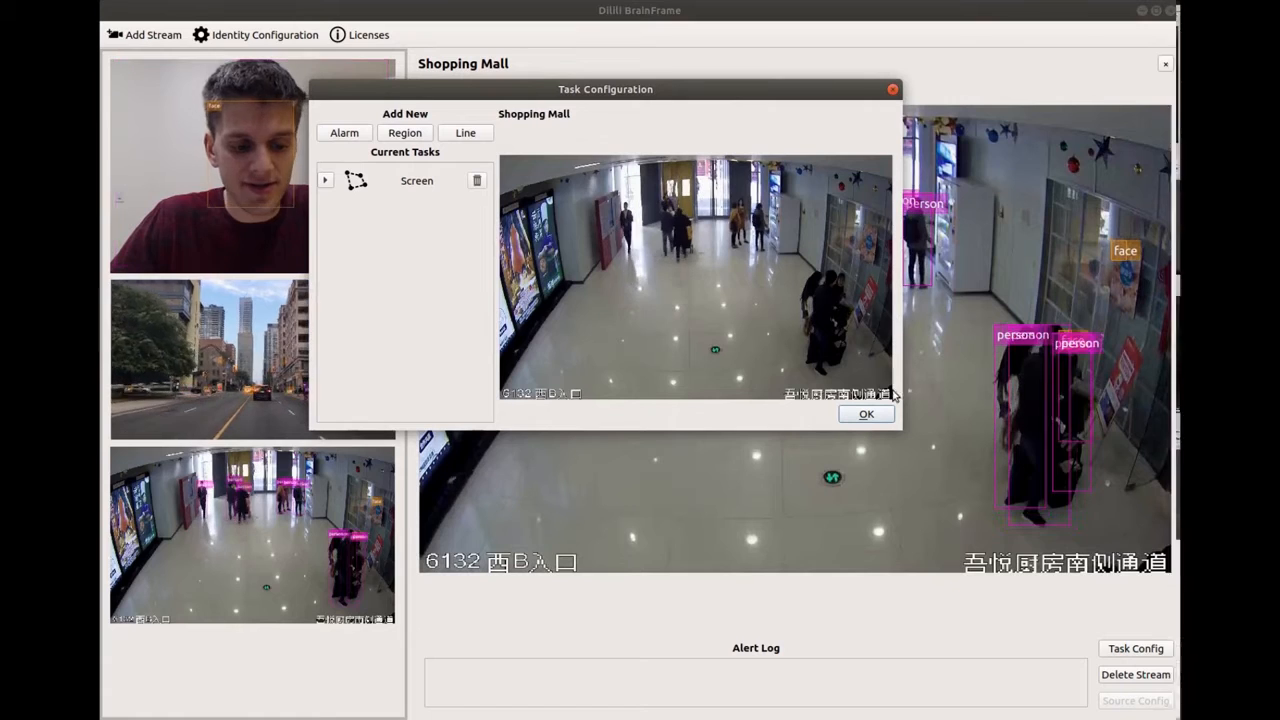
left_click_drag(963, 446, 1121, 503)
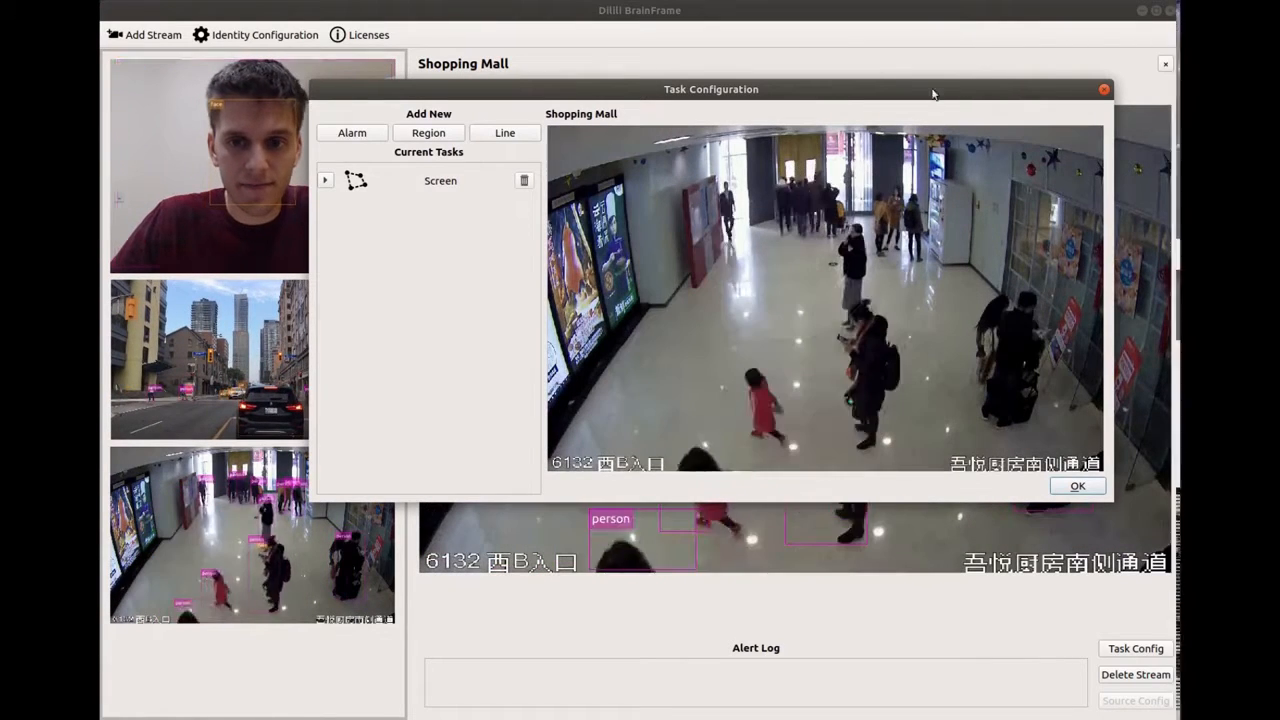
key("alt+Tab")
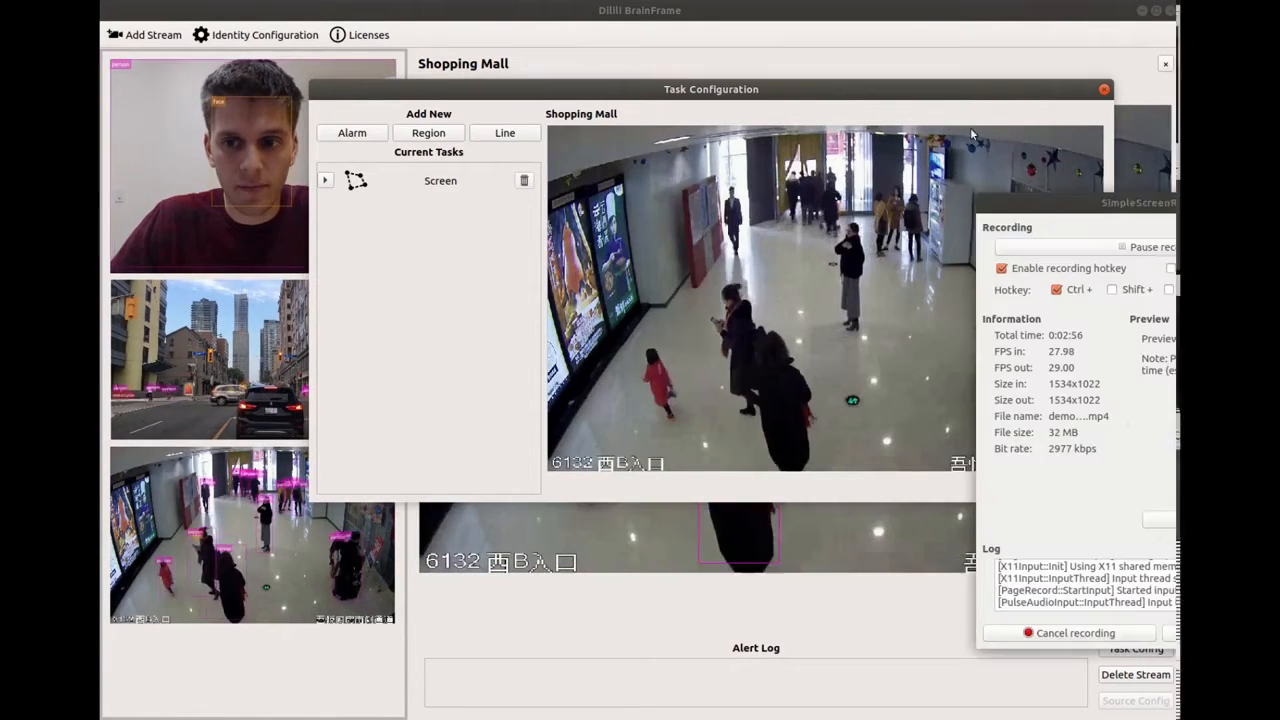
left_click(907, 95)
left_click(944, 40)
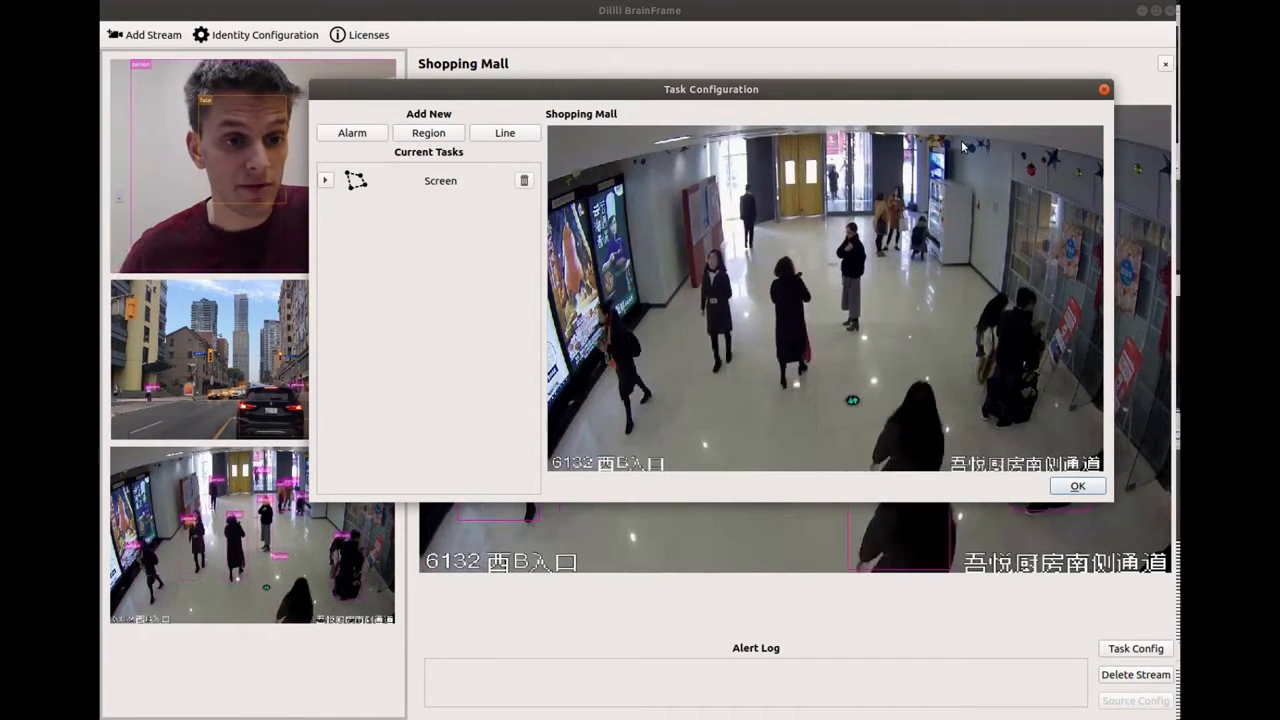
Add a line named "People Counter (Hallway)" running horizontally across the full width of the hallway floor
left_click(517, 134)
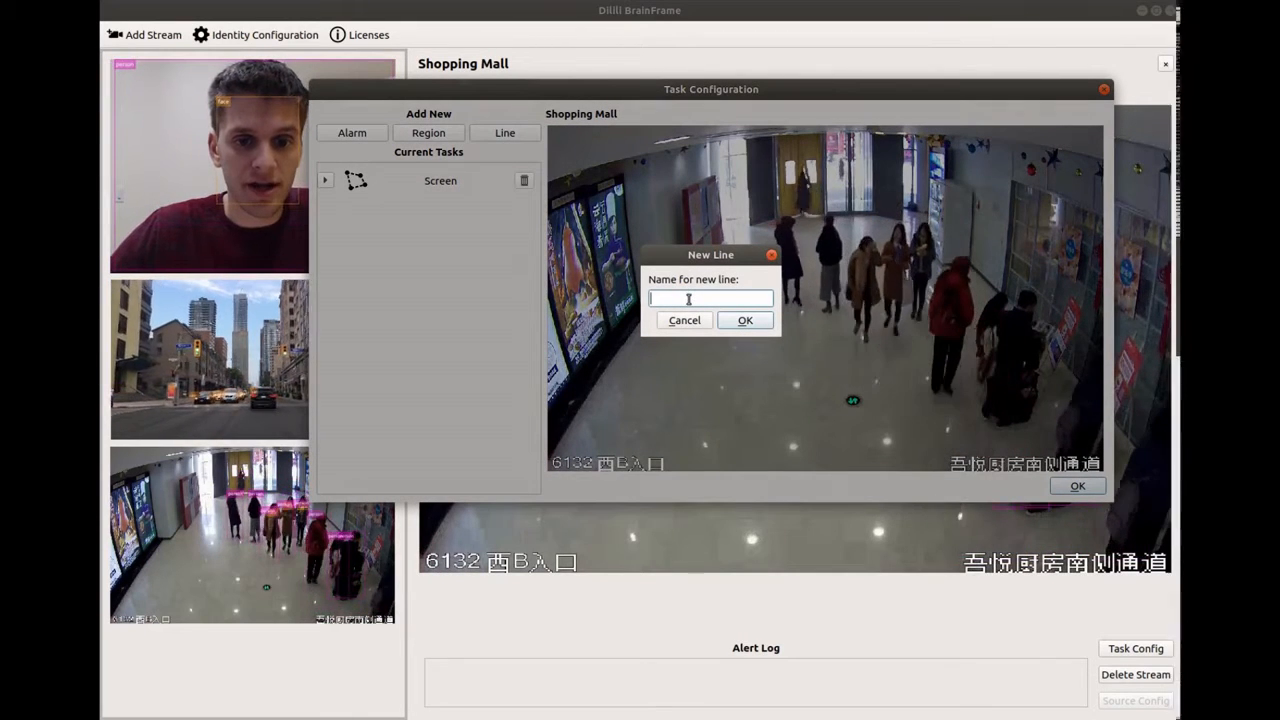
type("People ")
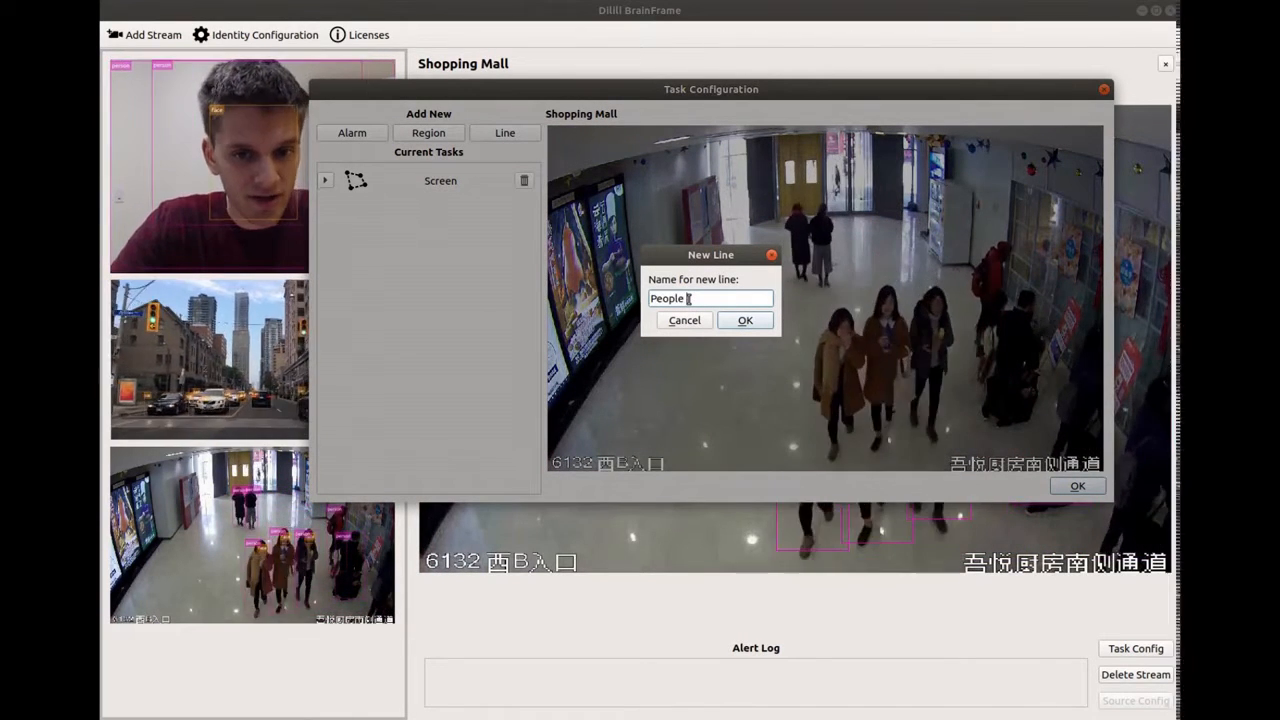
type("Counter (")
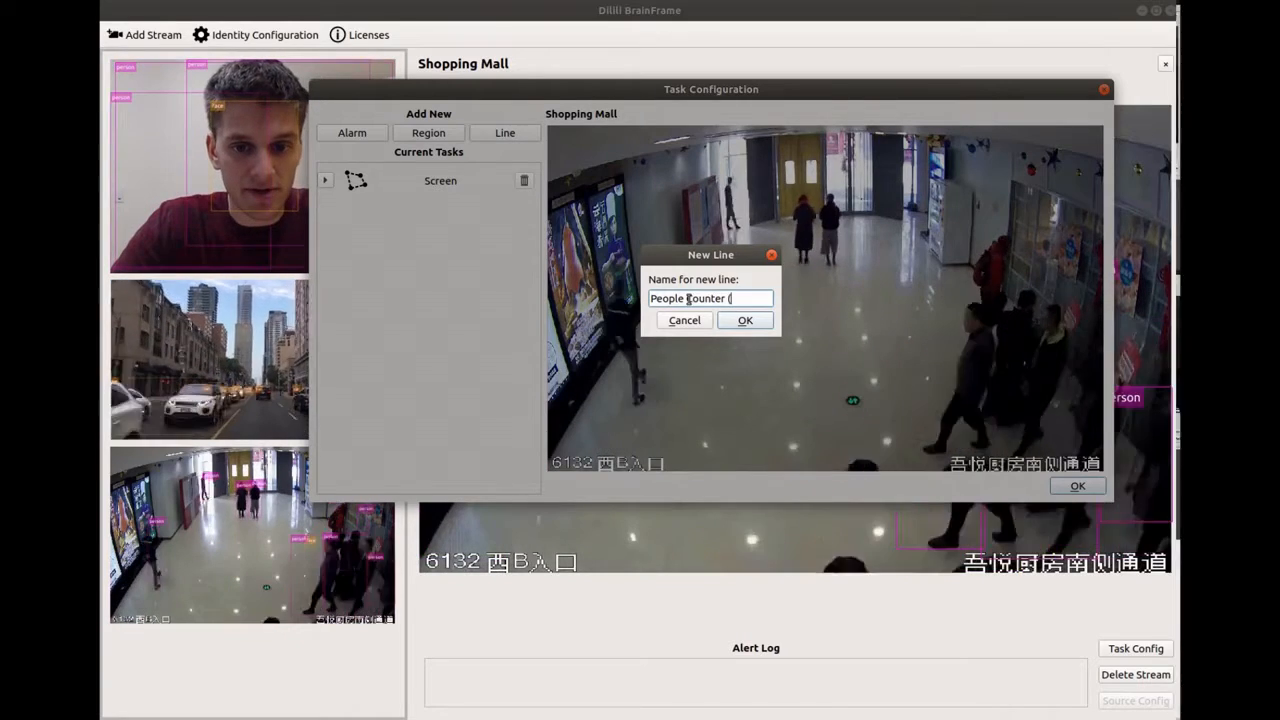
type("Hallway)")
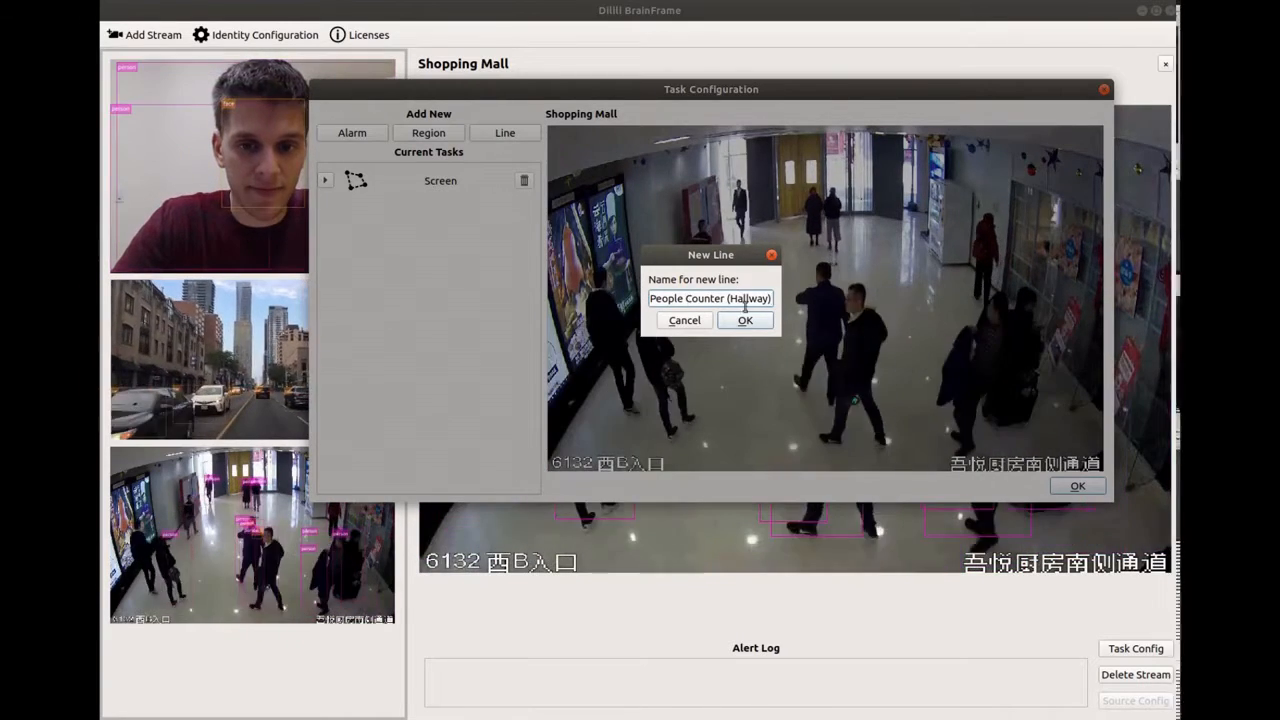
left_click(746, 320)
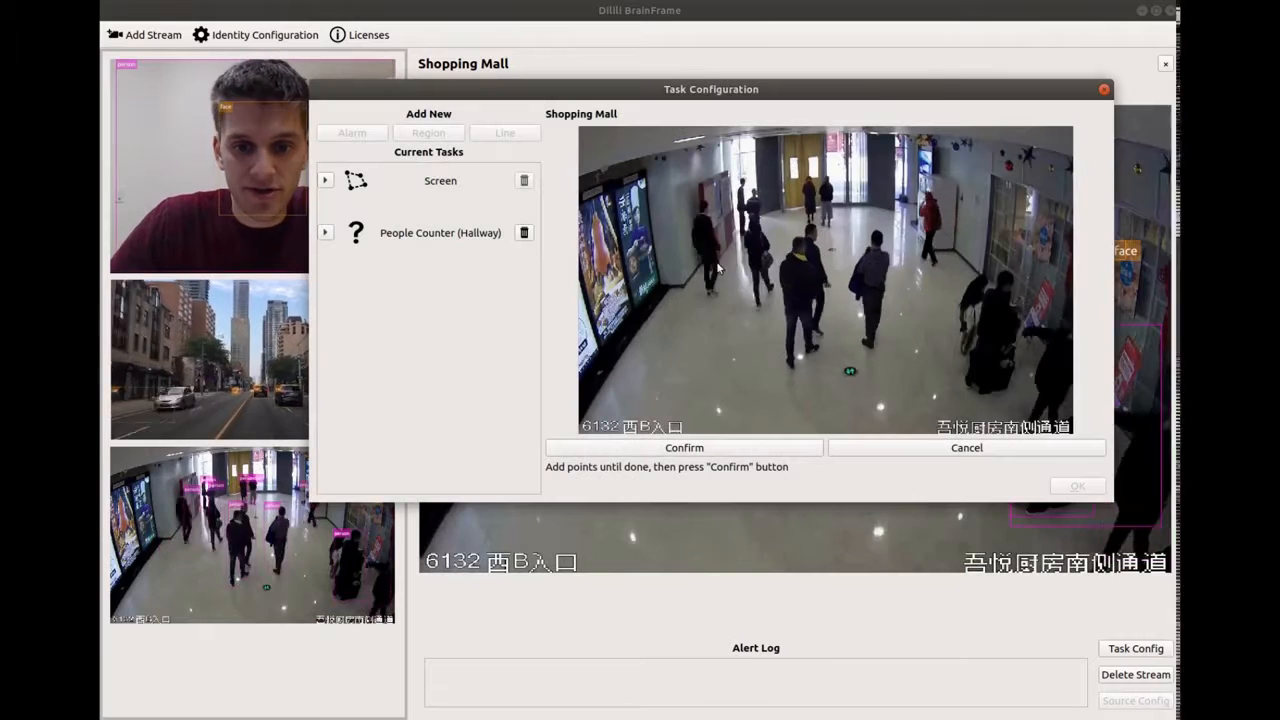
left_click(699, 271)
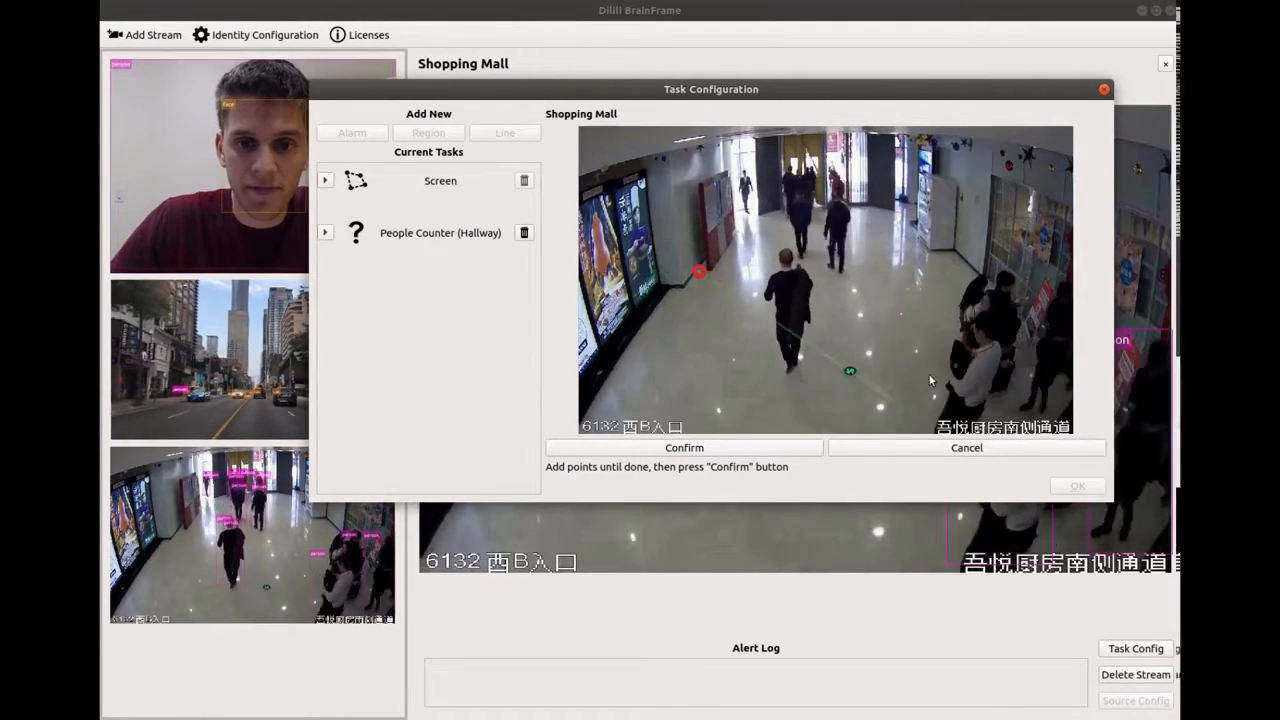
left_click(973, 270)
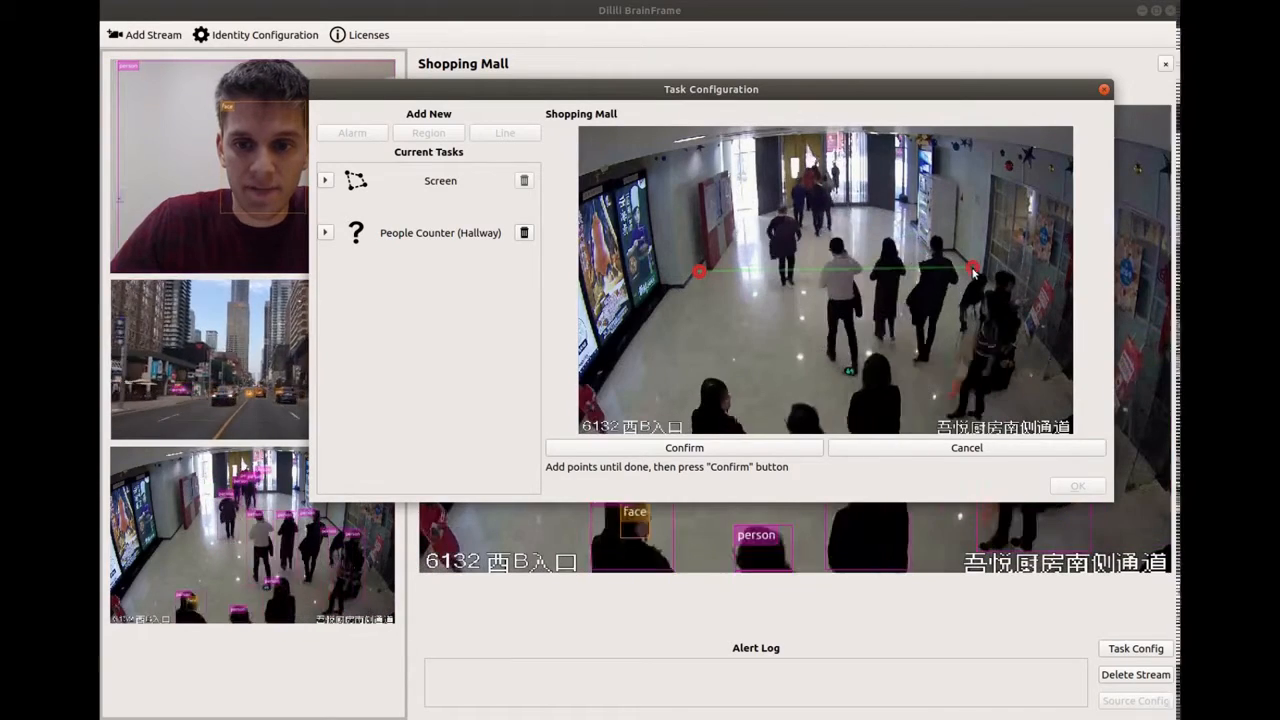
left_click(733, 449)
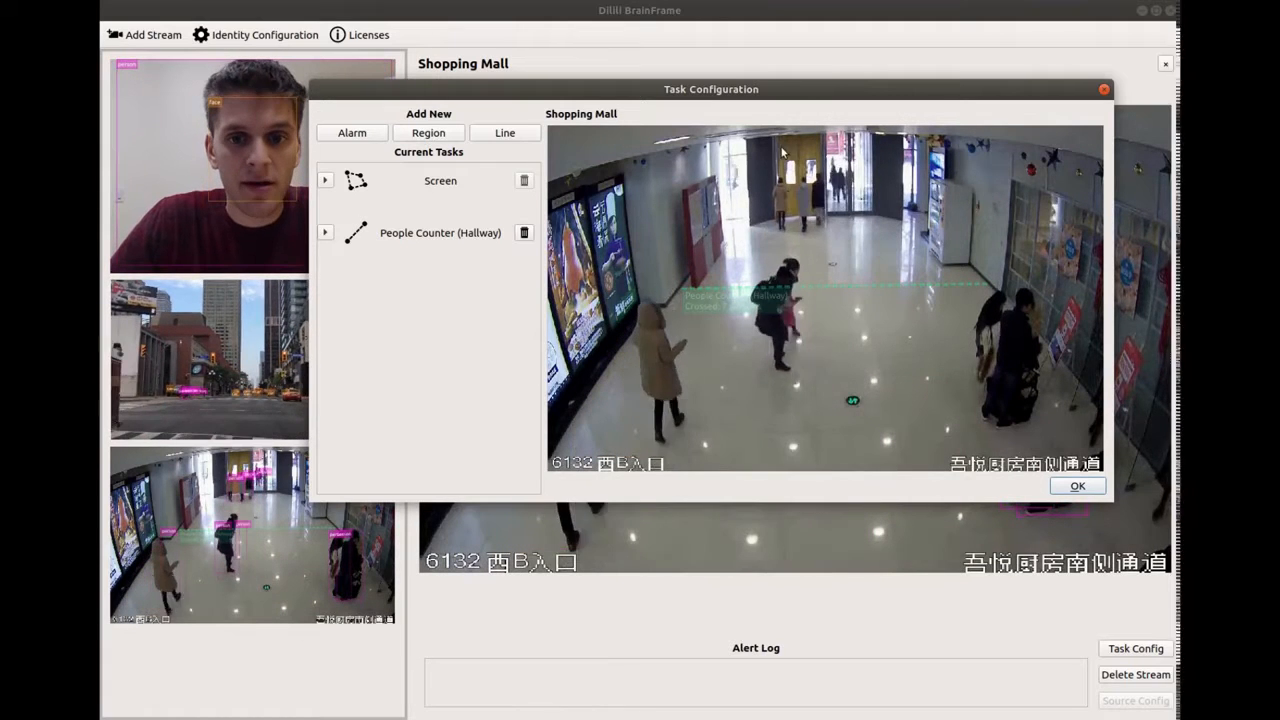
Add a four-point region named "Doorway" around the yellow door at the far end of the hallway
left_click(430, 133)
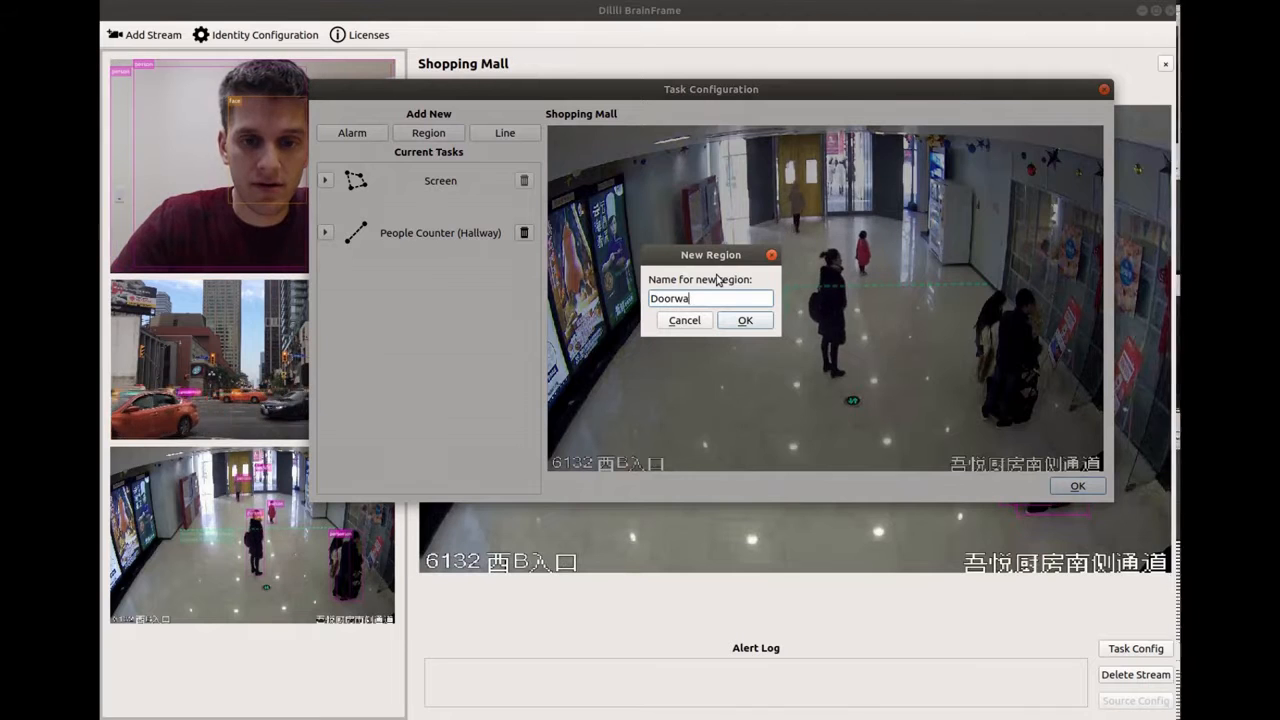
left_click(741, 321)
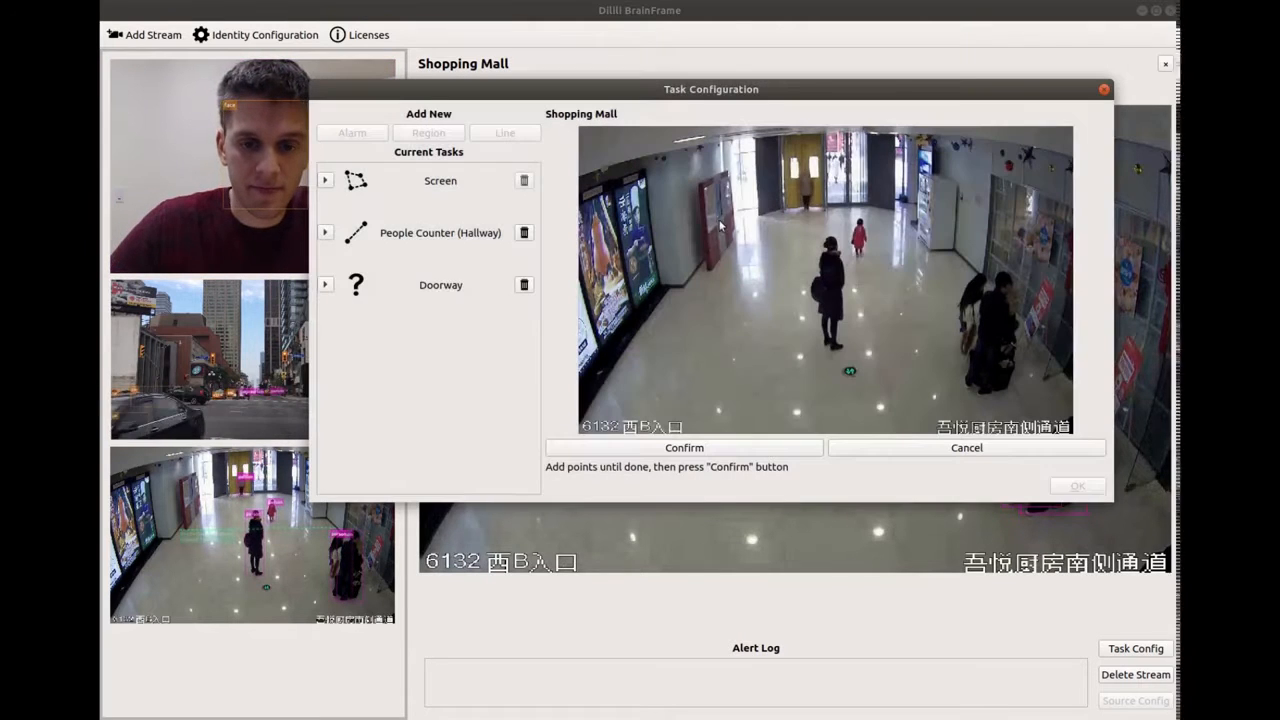
left_click(781, 137)
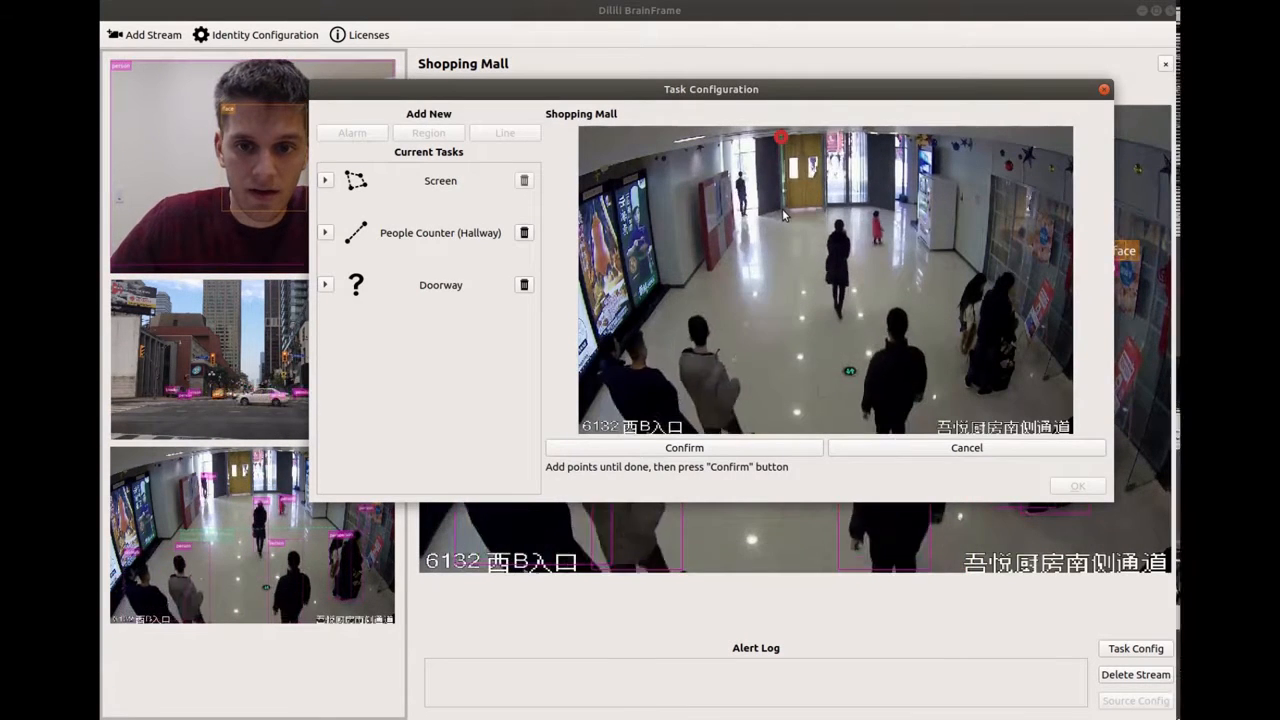
left_click(783, 210)
left_click(824, 207)
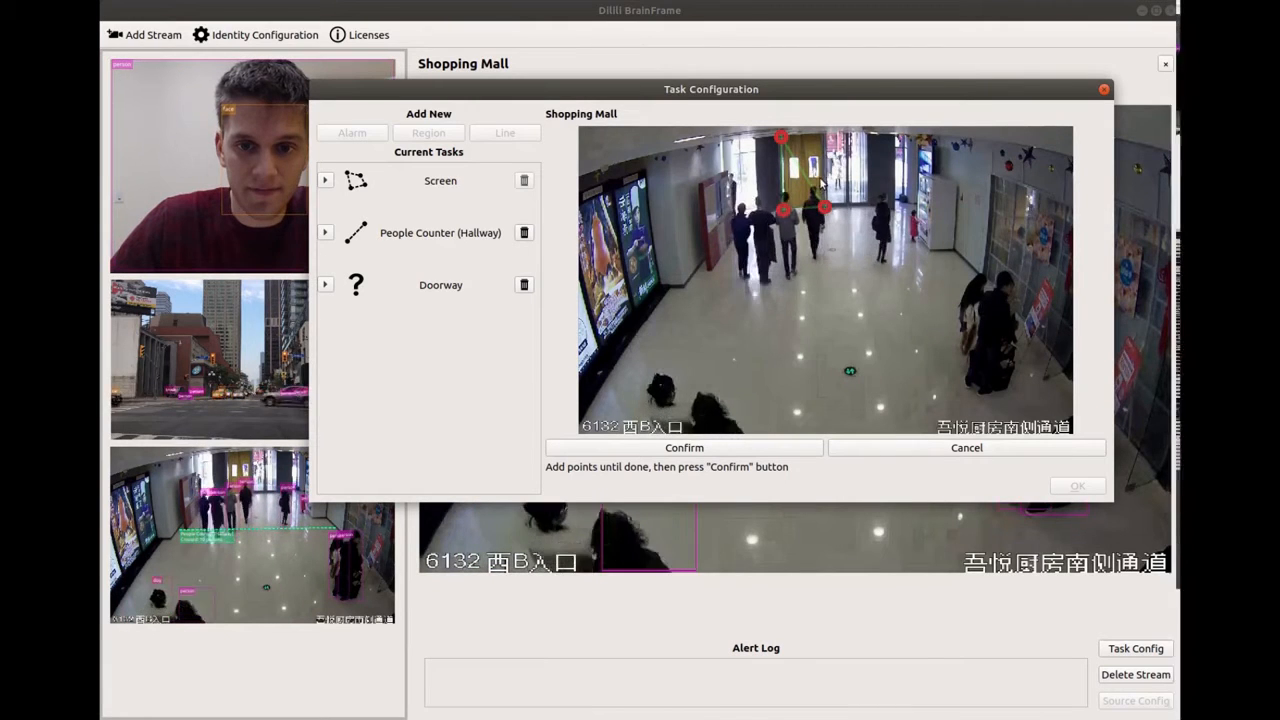
left_click(826, 135)
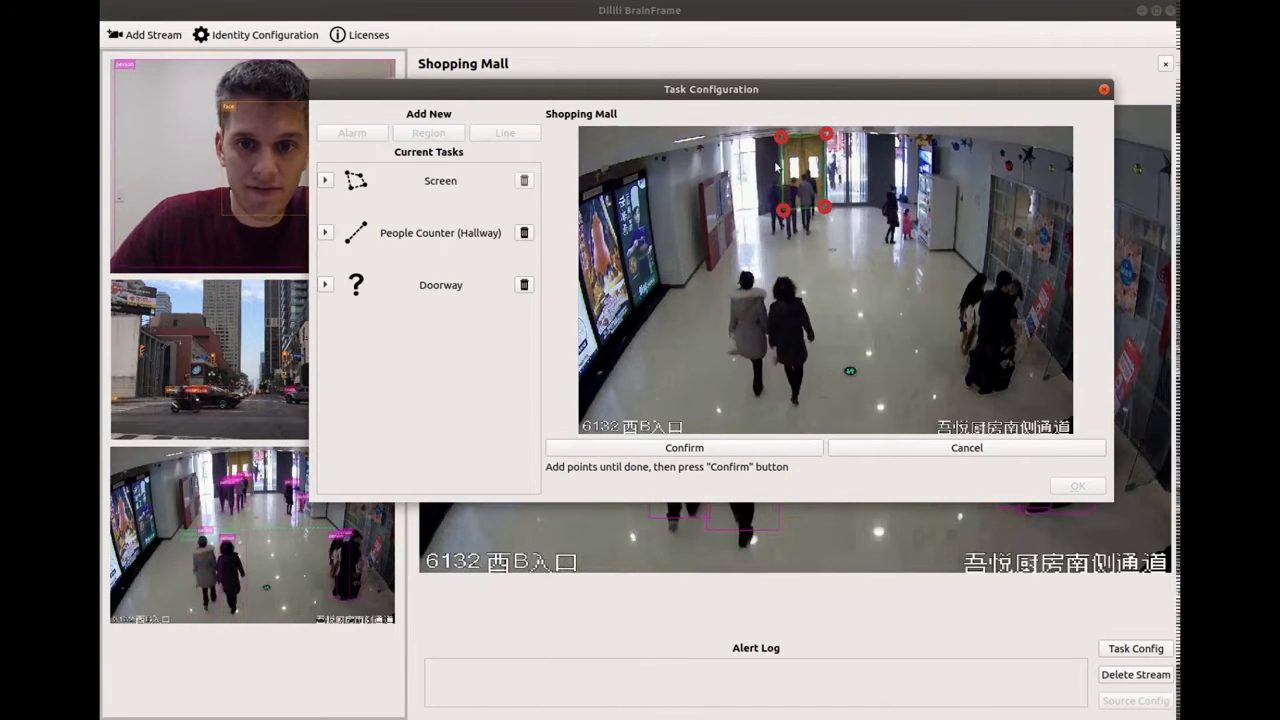
left_click(688, 449)
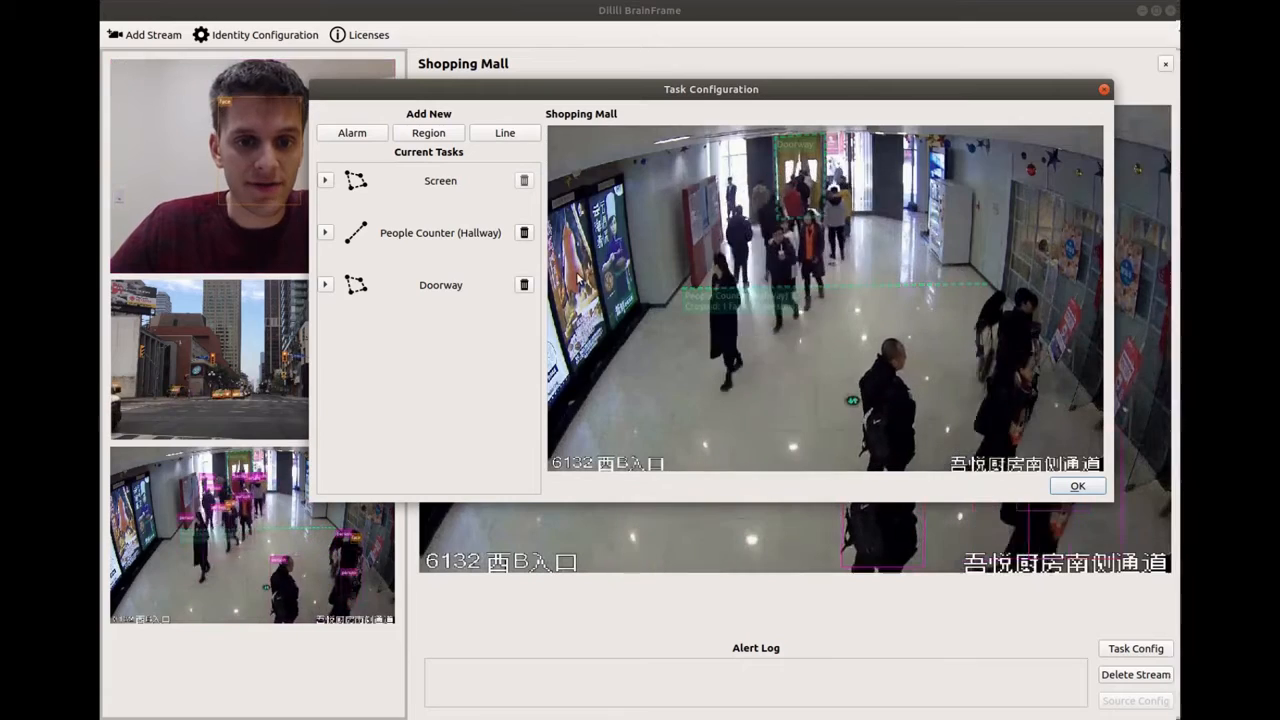
Add a four-point region named "Vending Machines" on the floor beside the illuminated panels along the left wall
left_click(446, 131)
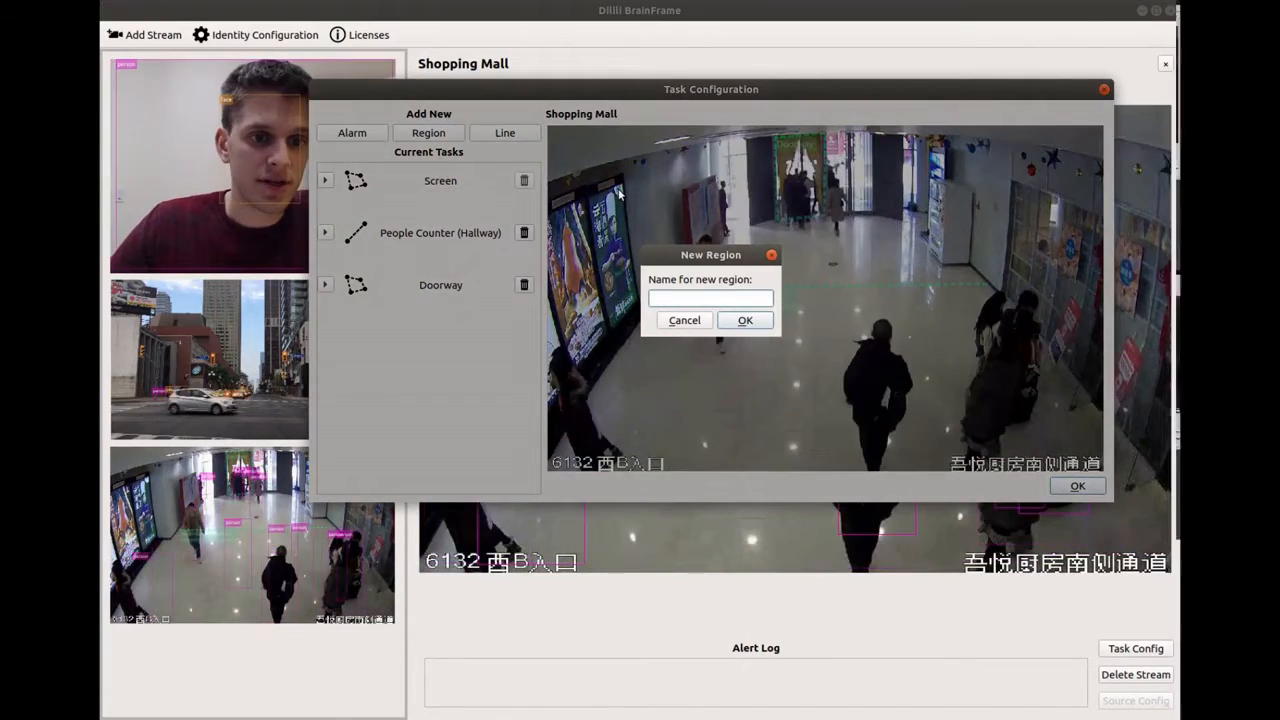
type("Vending Machines")
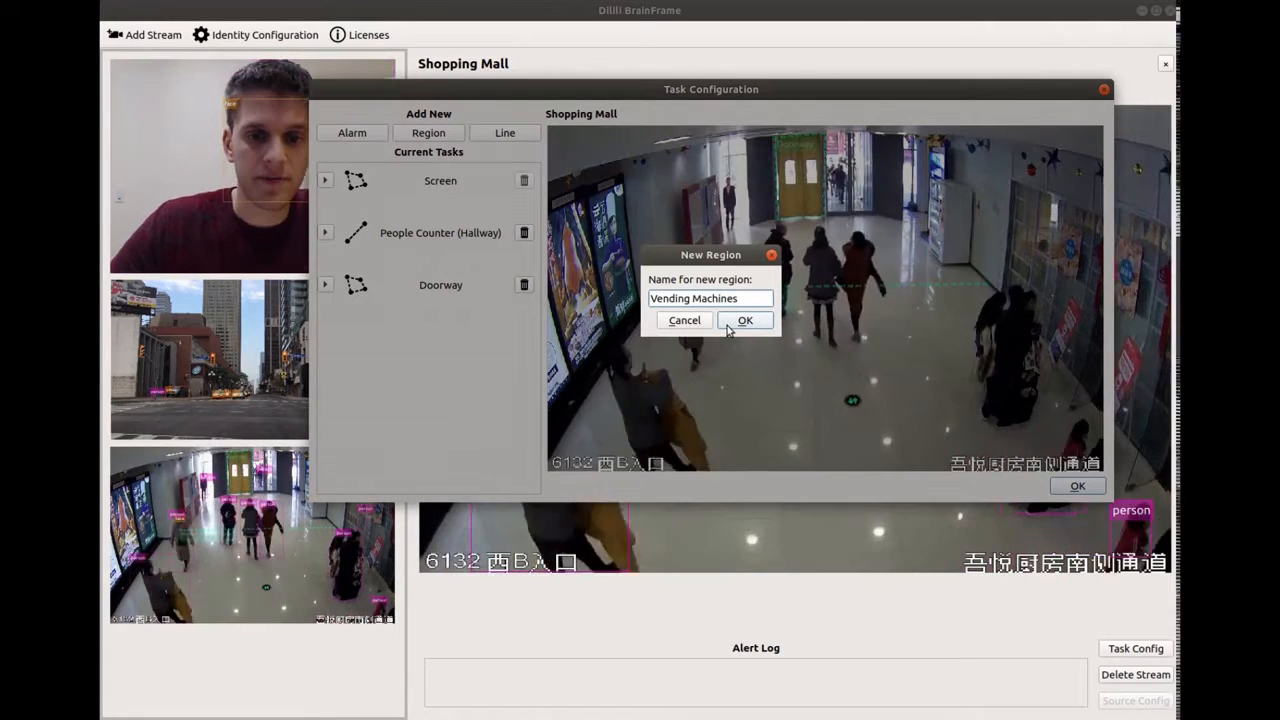
left_click(740, 320)
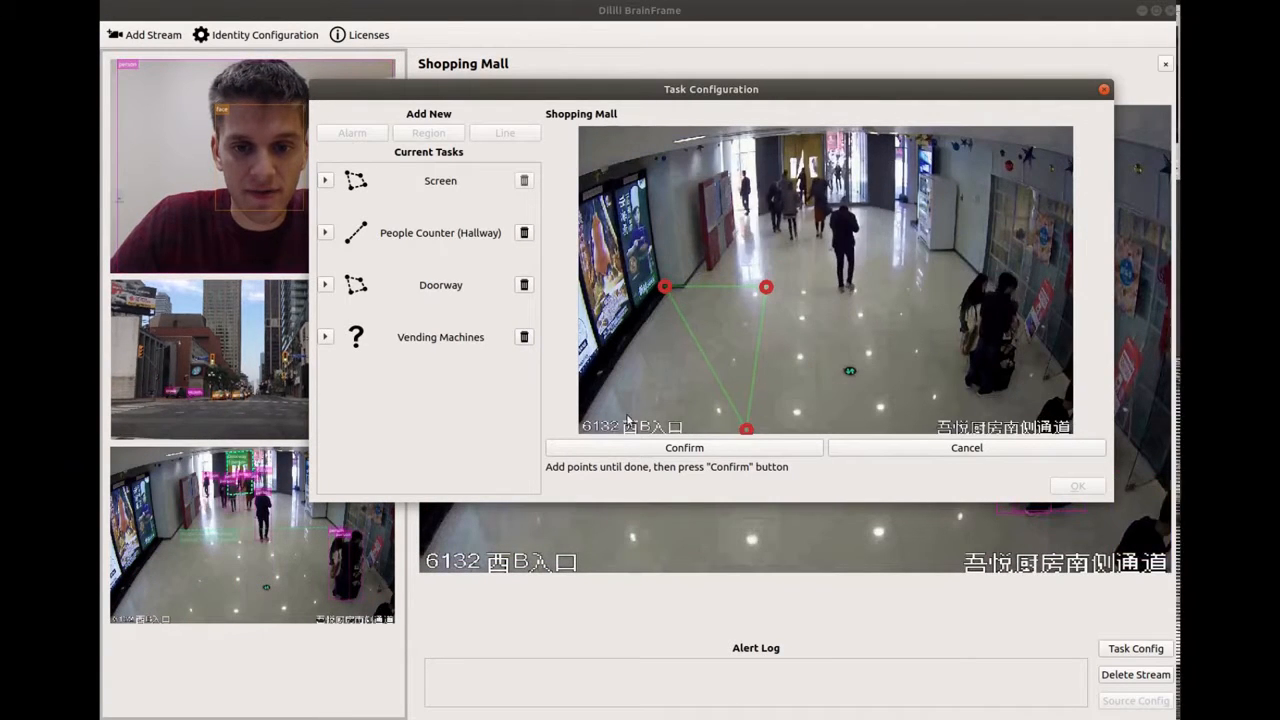
left_click(666, 449)
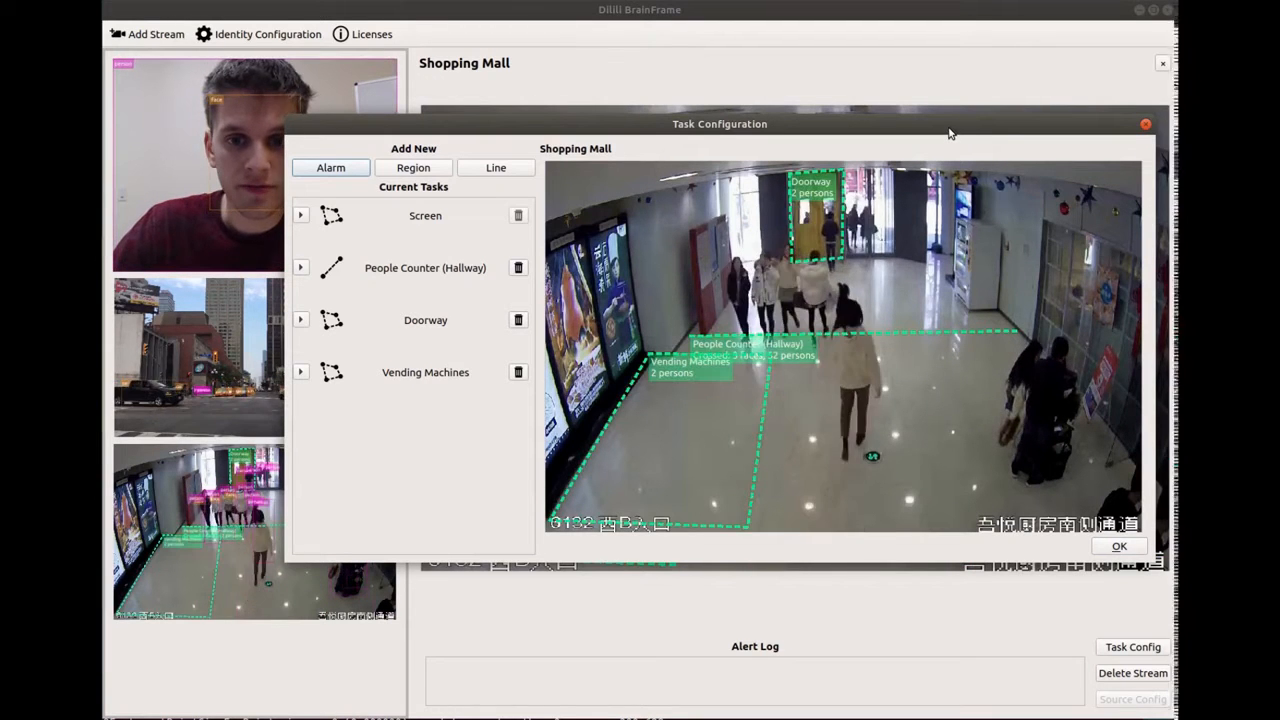
Start a new count-based alarm named "No Smoking Allowed!", moving its dialog clear of the video preview
left_click(338, 171)
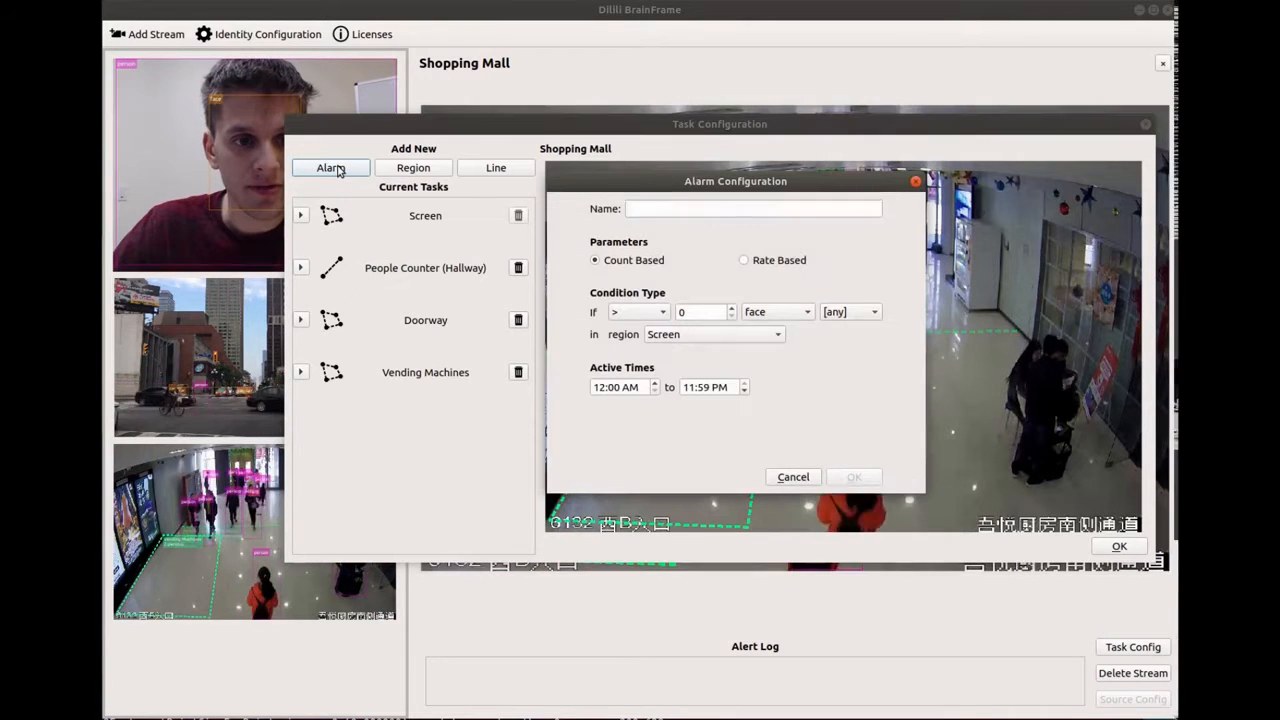
left_click_drag(652, 190, 252, 252)
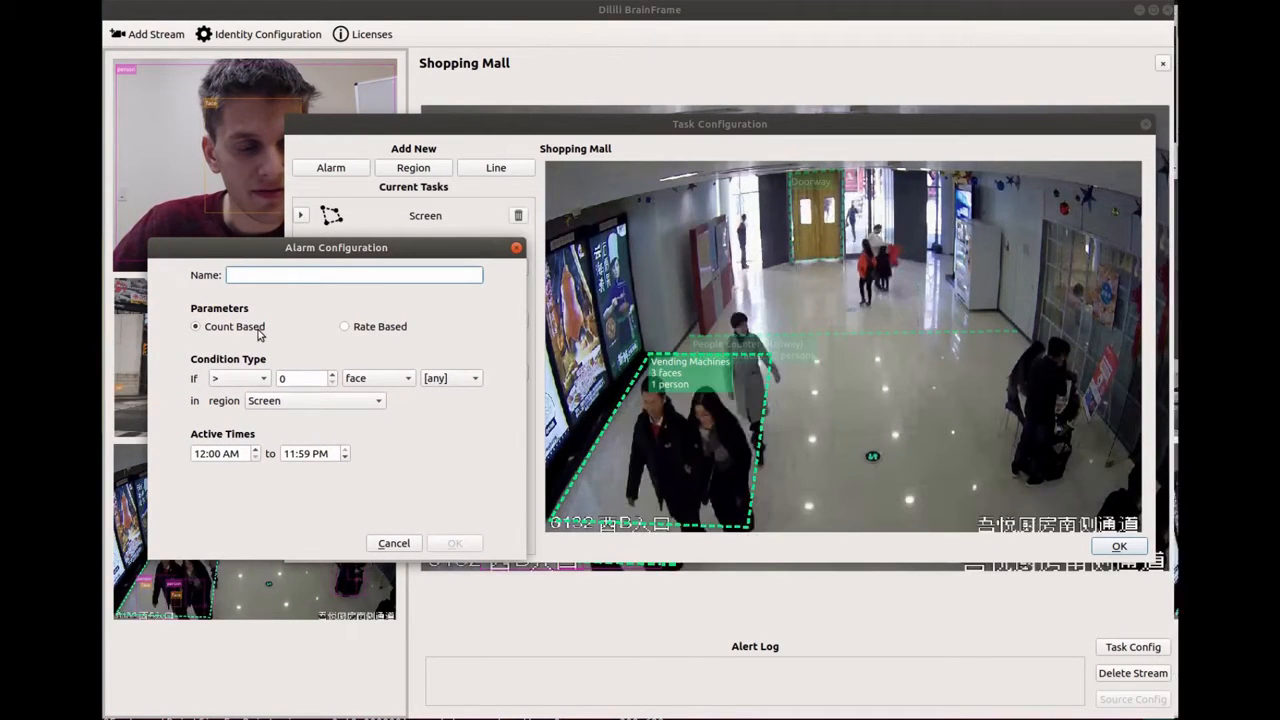
left_click(346, 326)
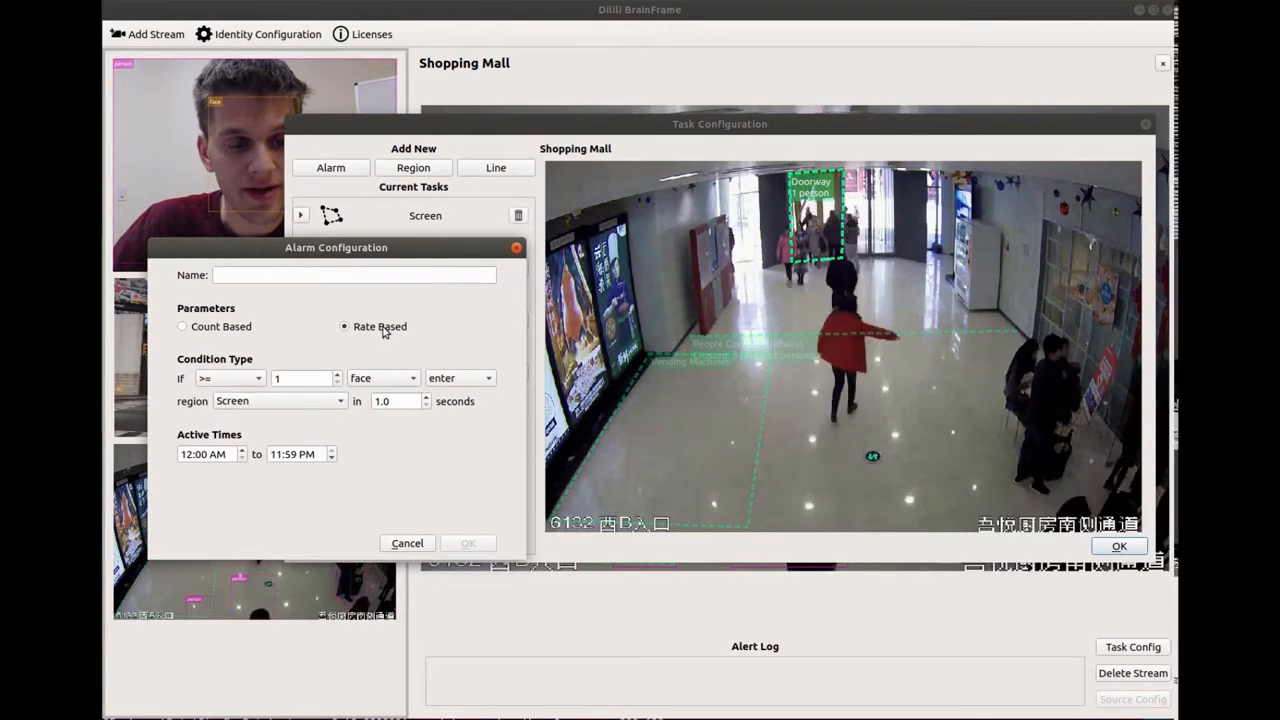
left_click(245, 330)
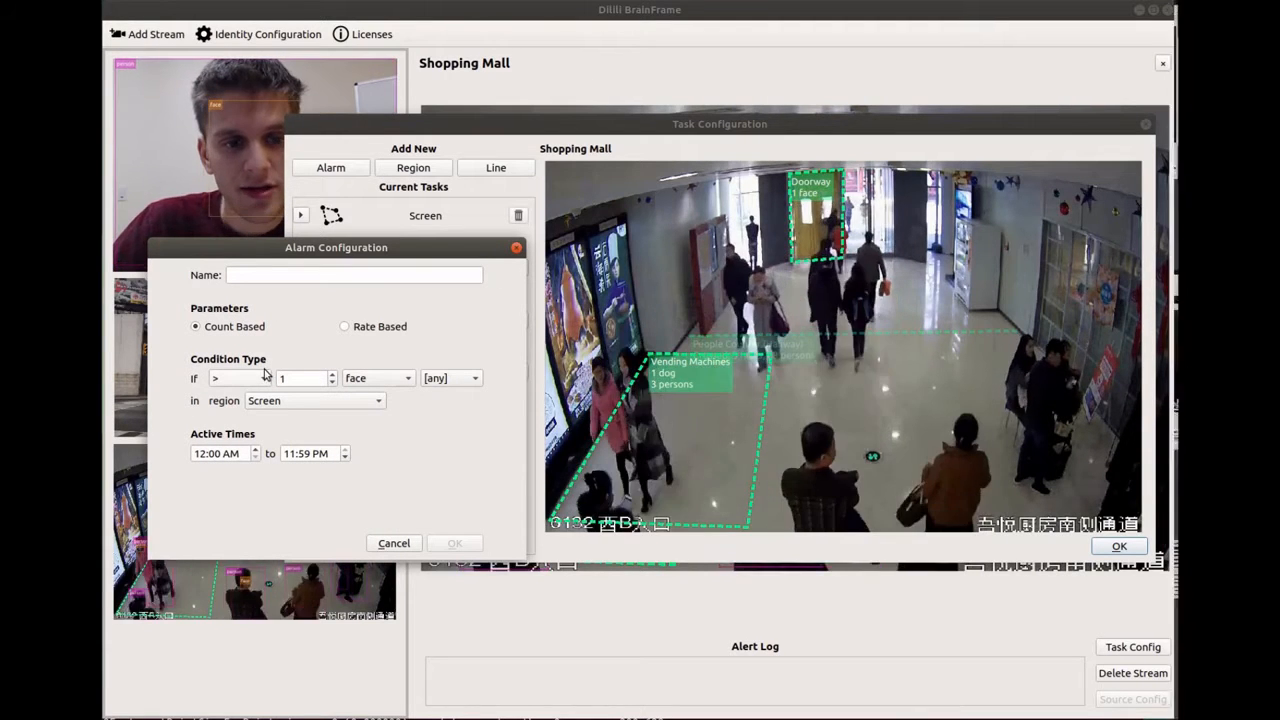
left_click(322, 275)
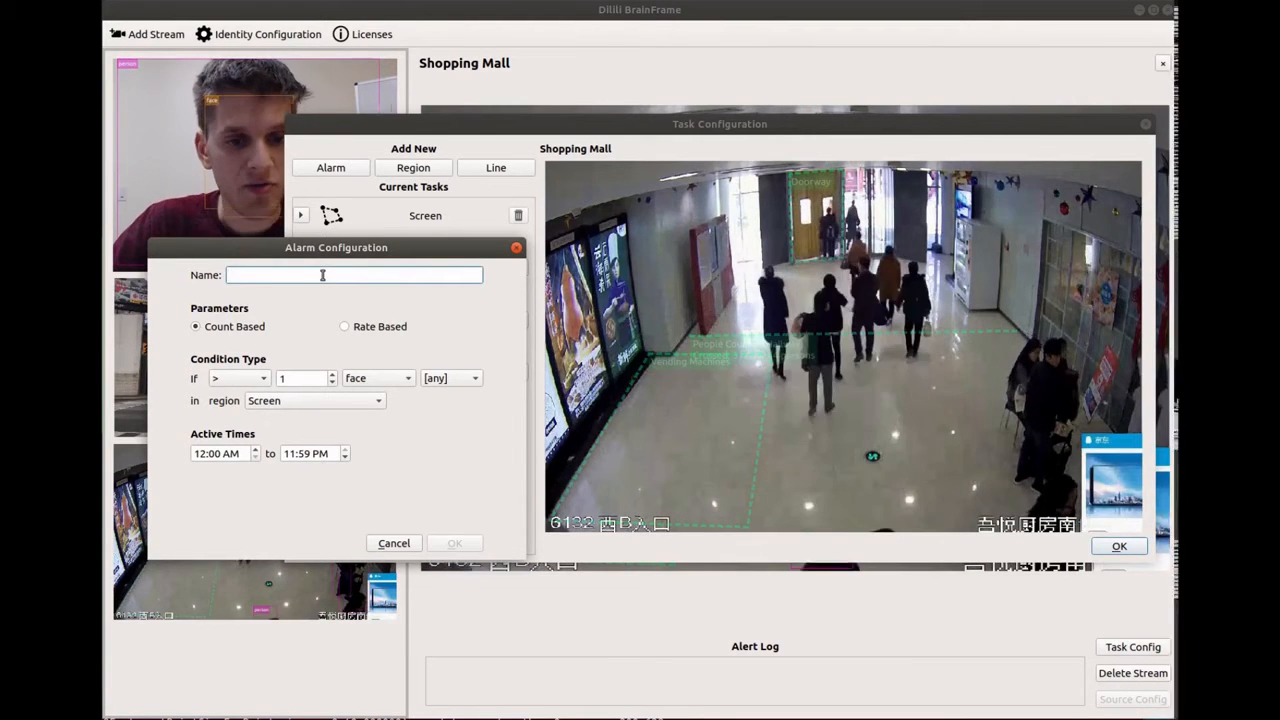
type("No Smoking Allowed!")
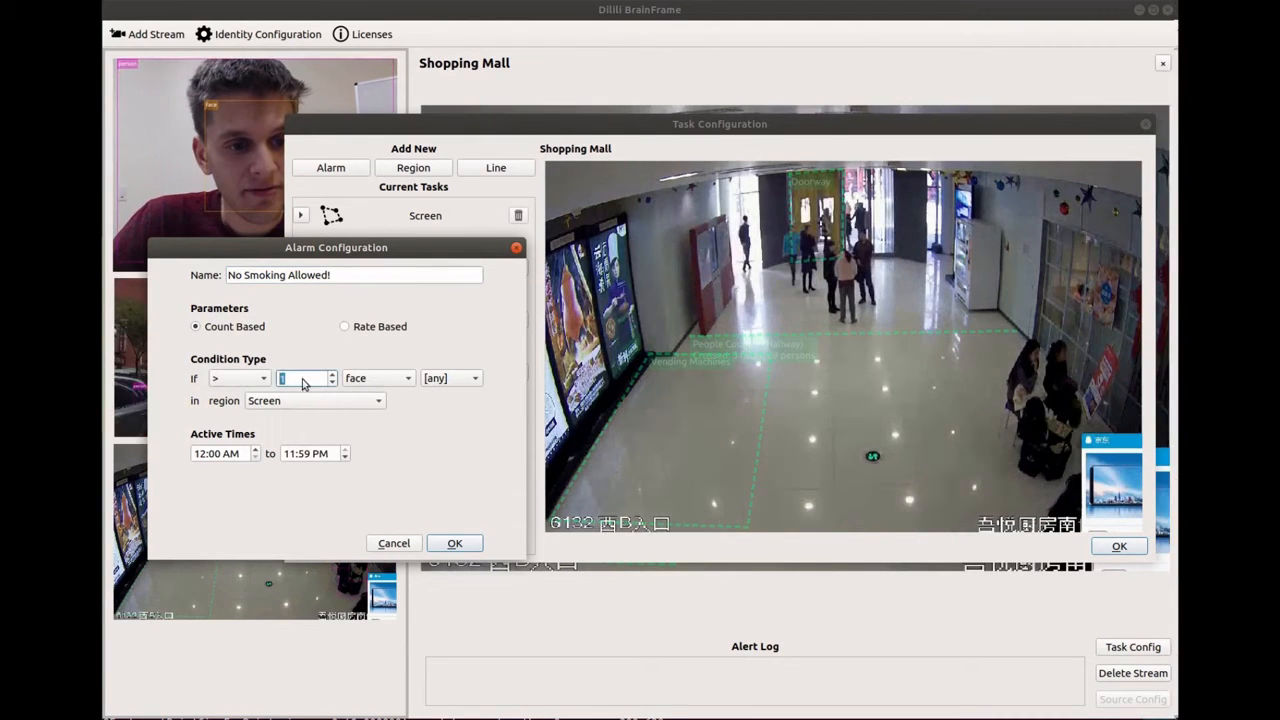
Set the alarm condition to more than 0 smoking persons in the Vending Machines region, save it and close the task configuration
left_click(360, 380)
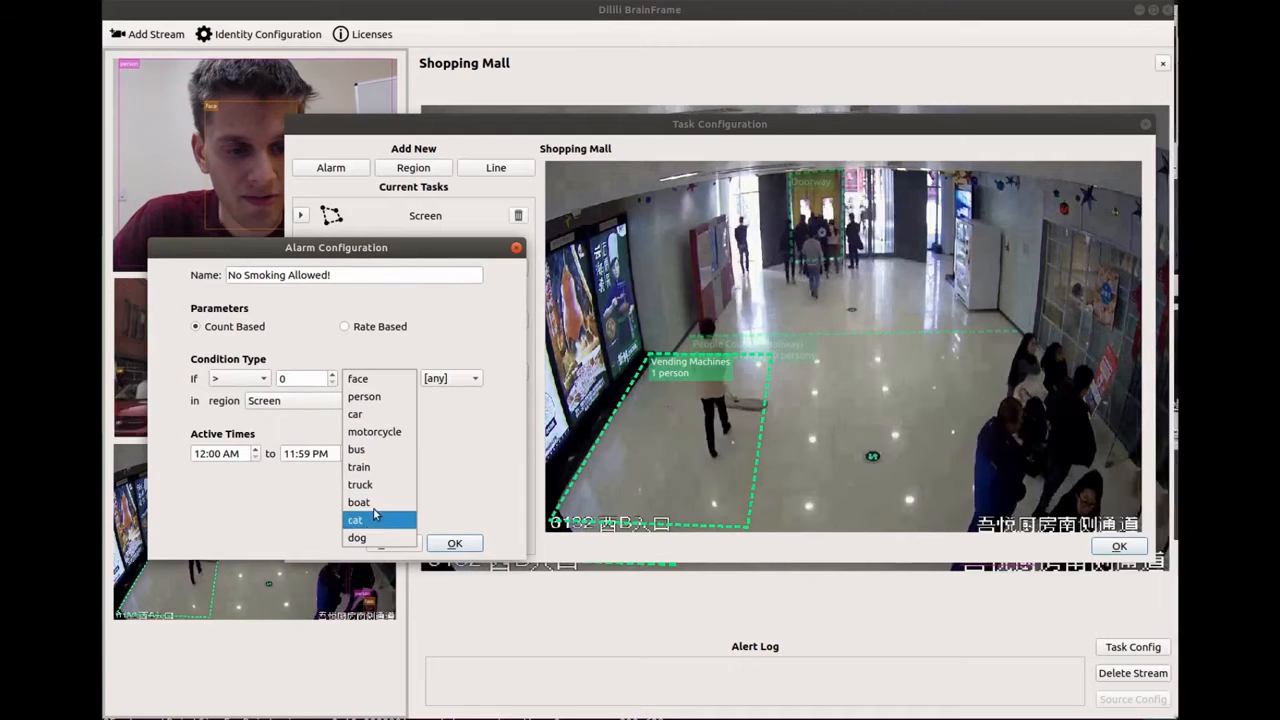
left_click(383, 400)
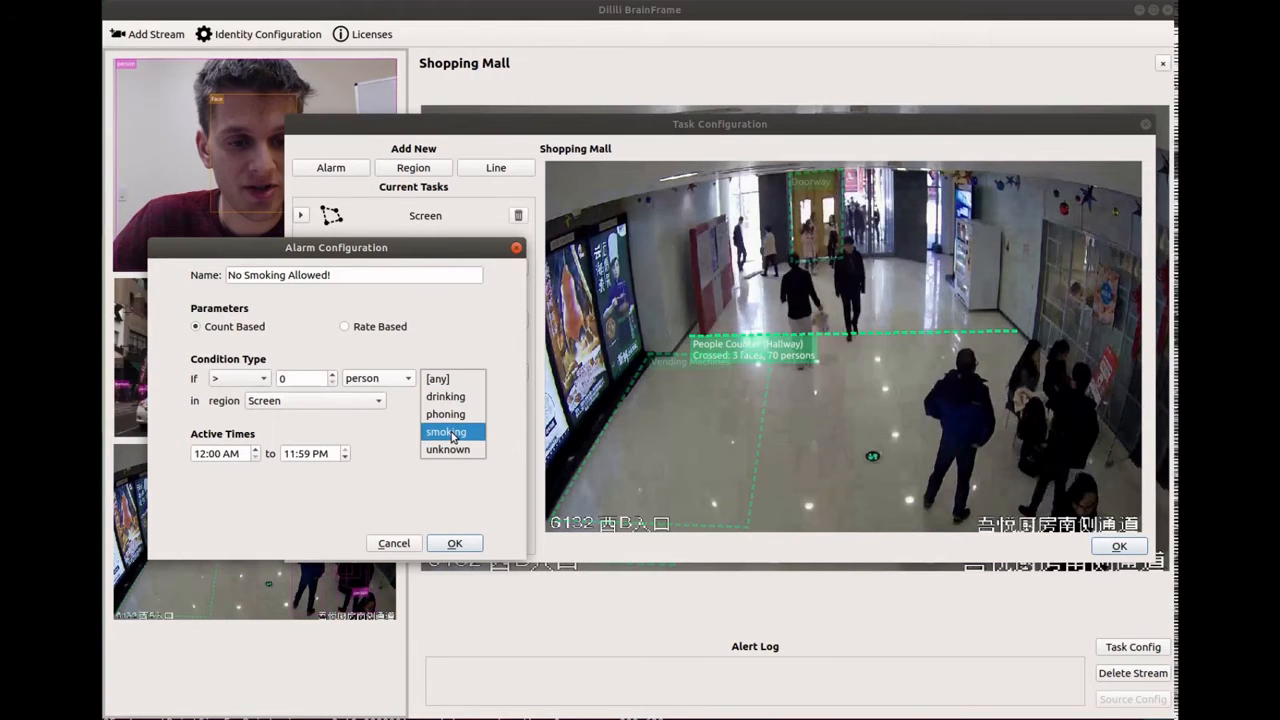
left_click(332, 403)
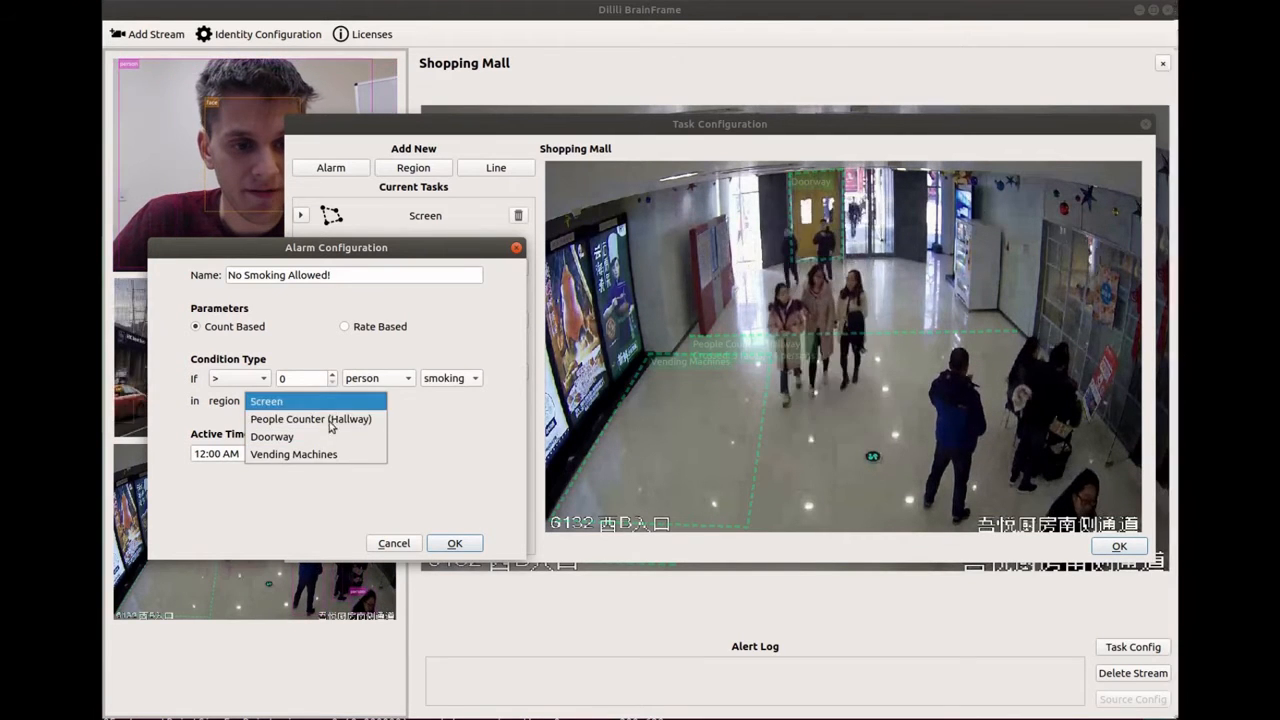
left_click(323, 457)
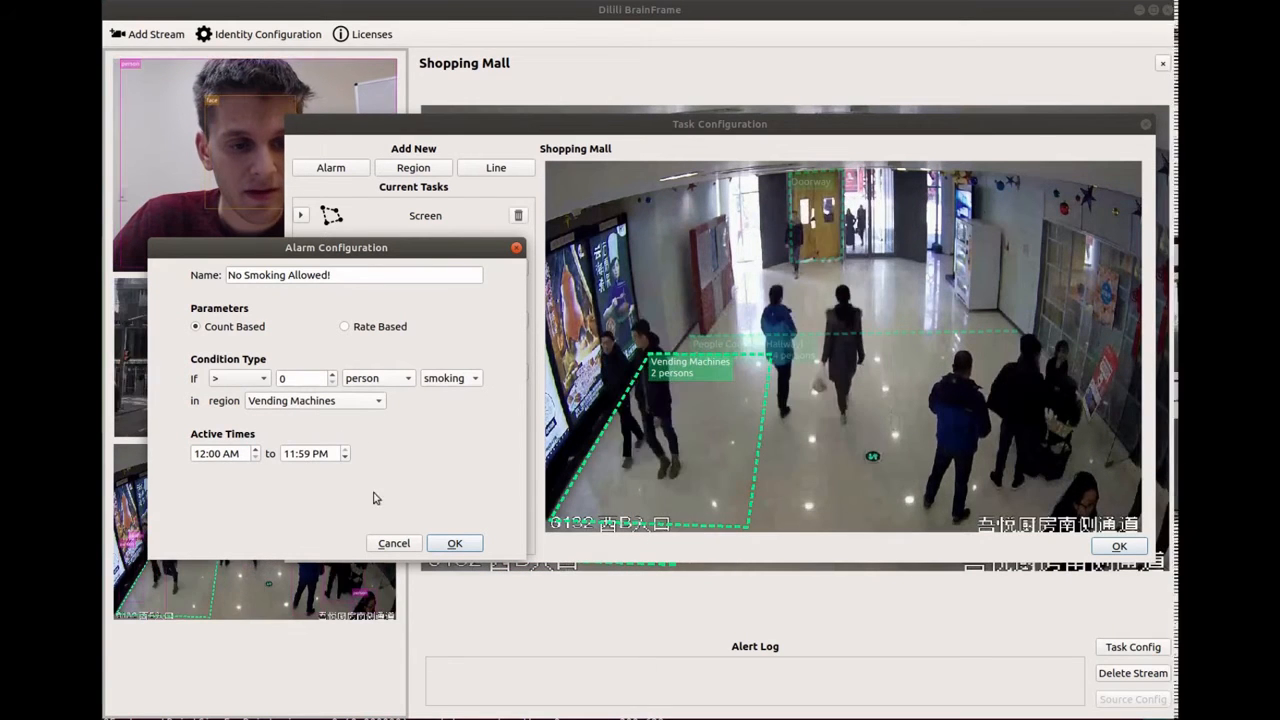
left_click(455, 545)
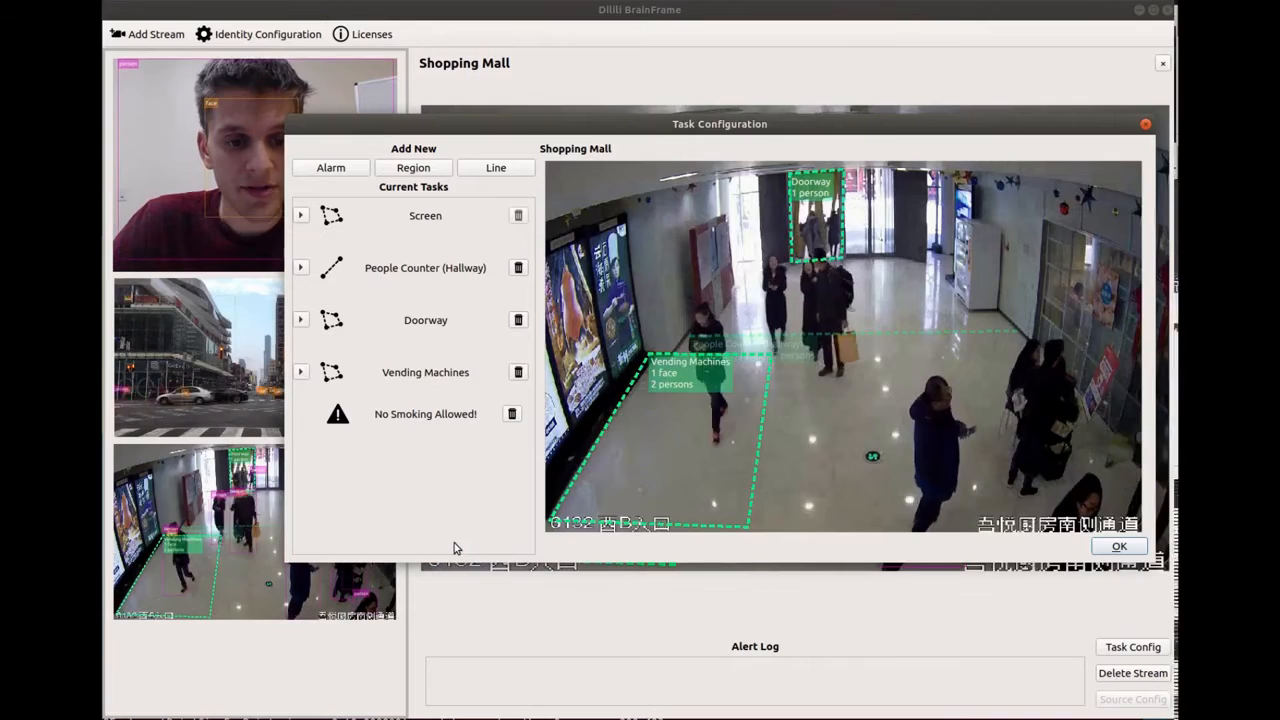
left_click(1146, 127)
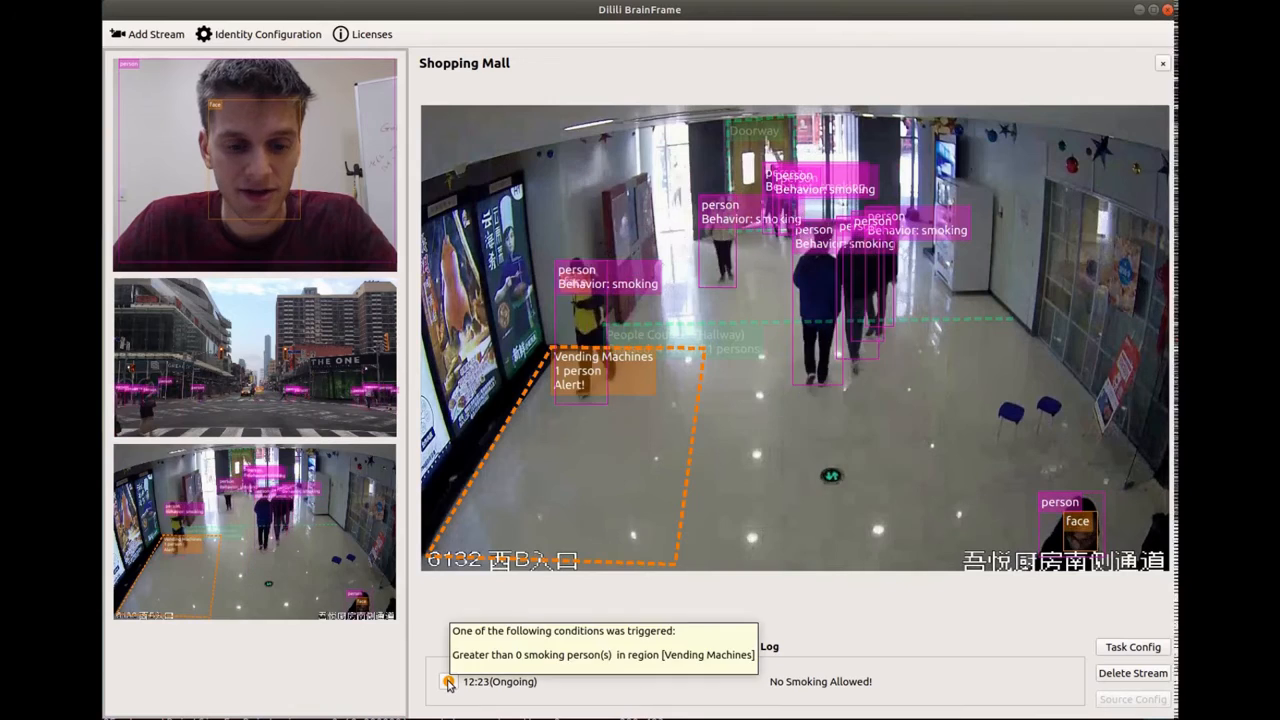
Check which condition triggered the "No Smoking Allowed!" alert in the alert log, then dismiss the alert information
mouse_move(817, 700)
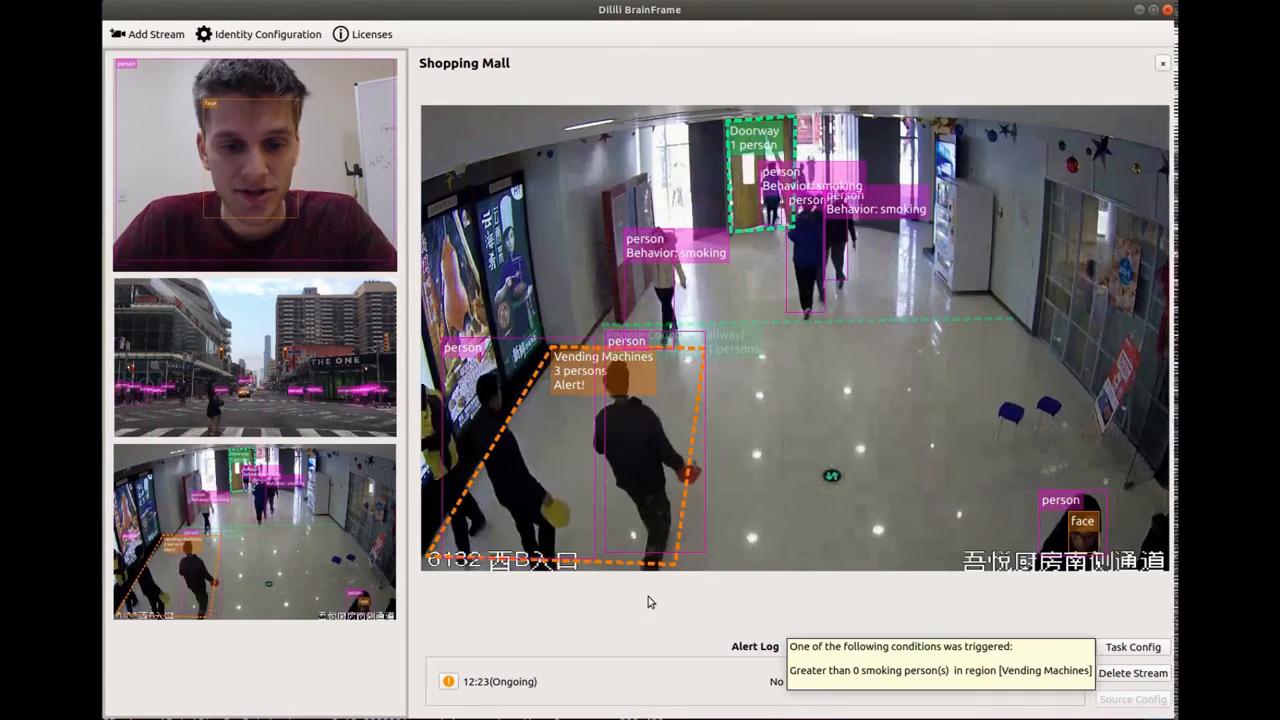
left_click(458, 685)
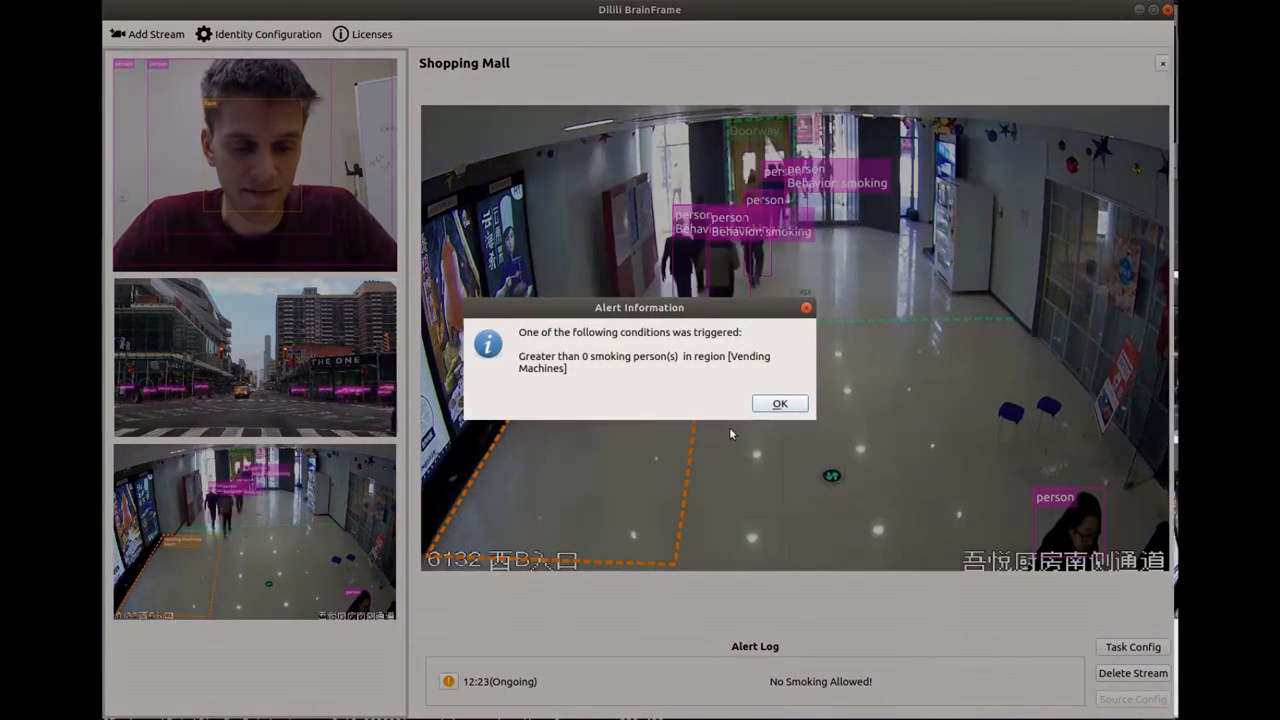
left_click(780, 404)
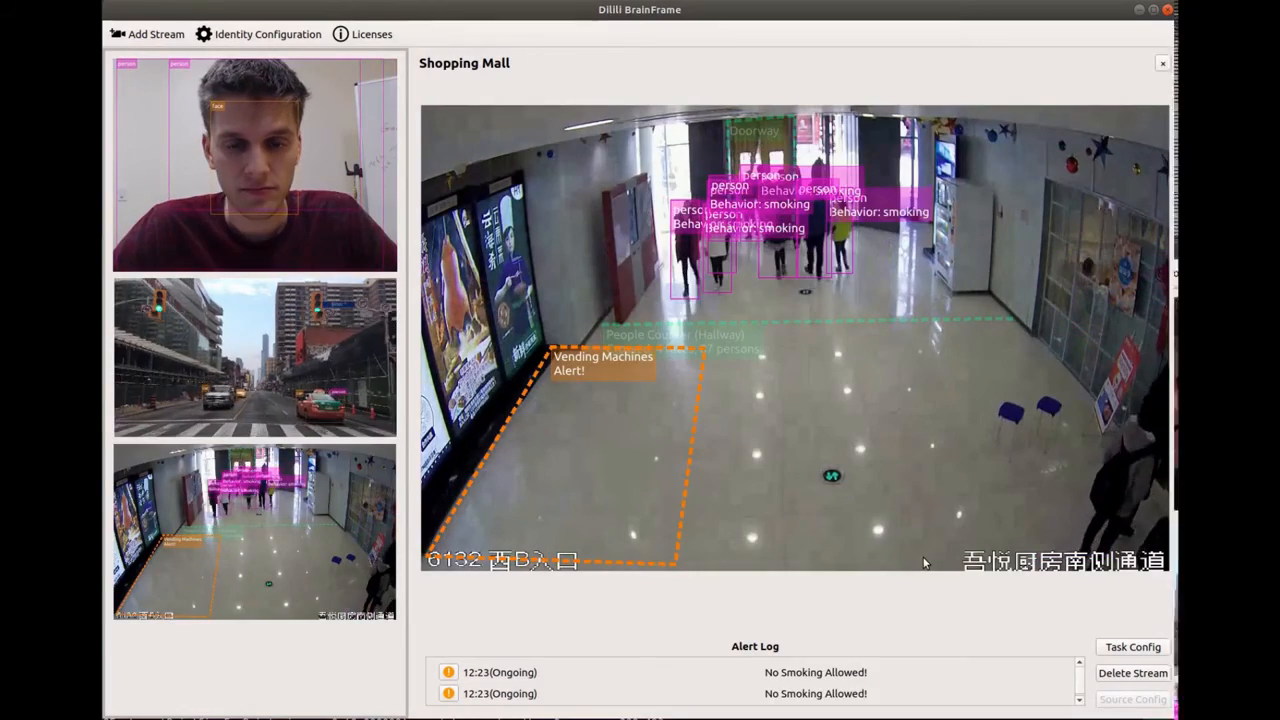
Reopen the Shopping Mall stream's task configuration
left_click(1133, 648)
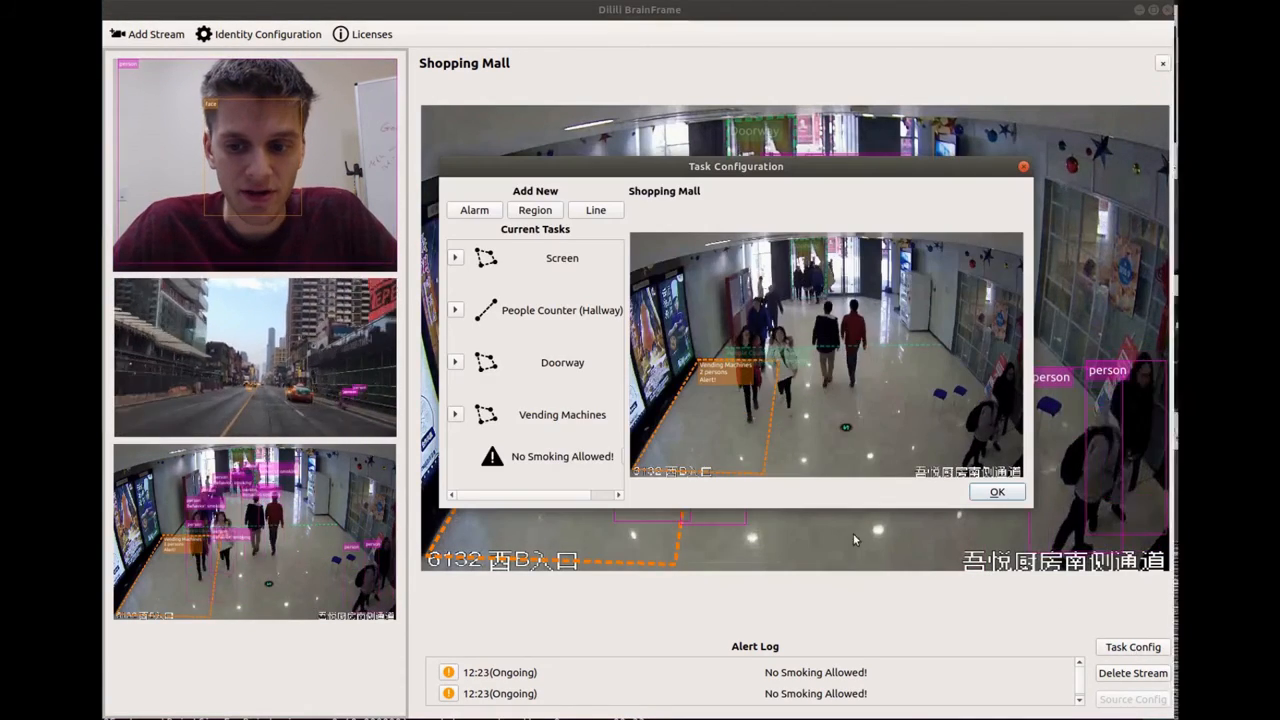